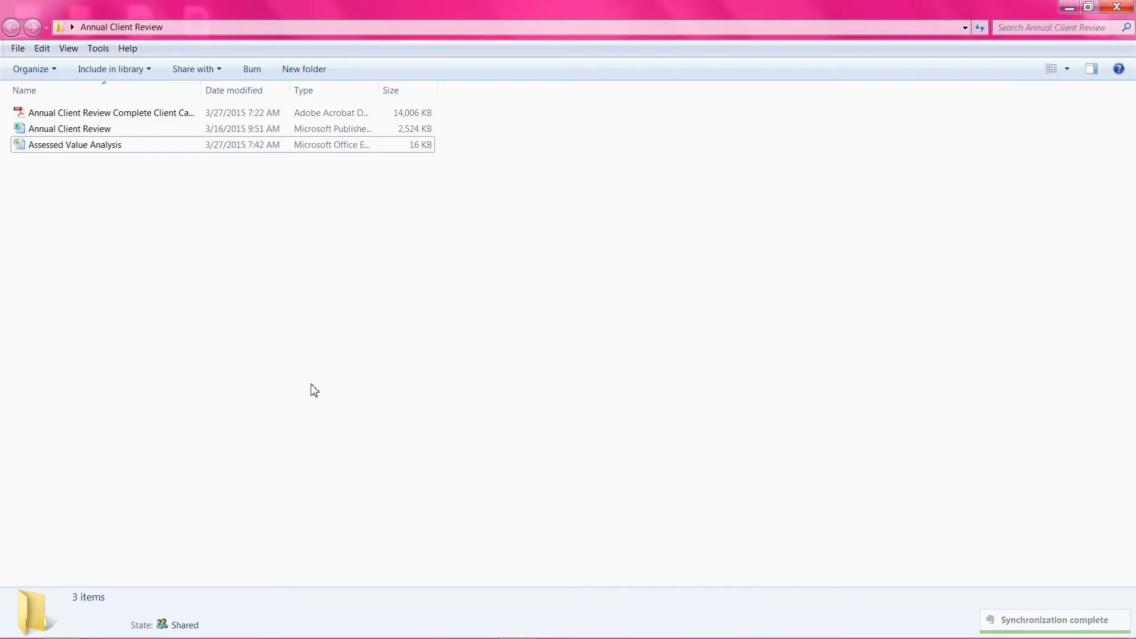
Open the Assessed Value Analysis workbook and dock its window to the left half of the screen
double_click(36, 151)
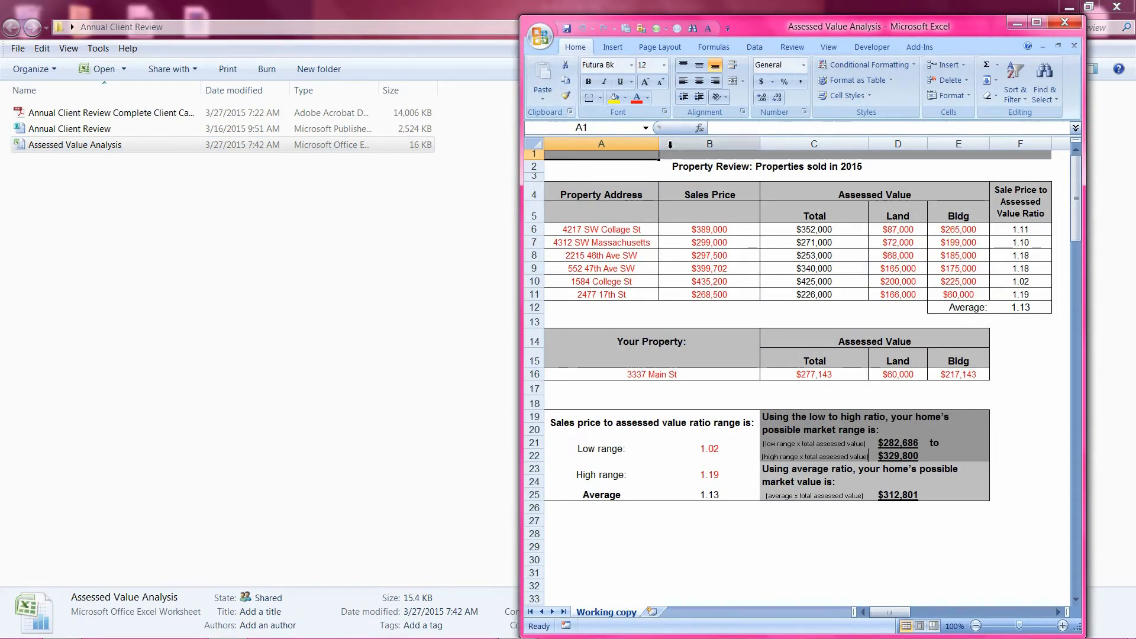
drag(758, 35, 2, 26)
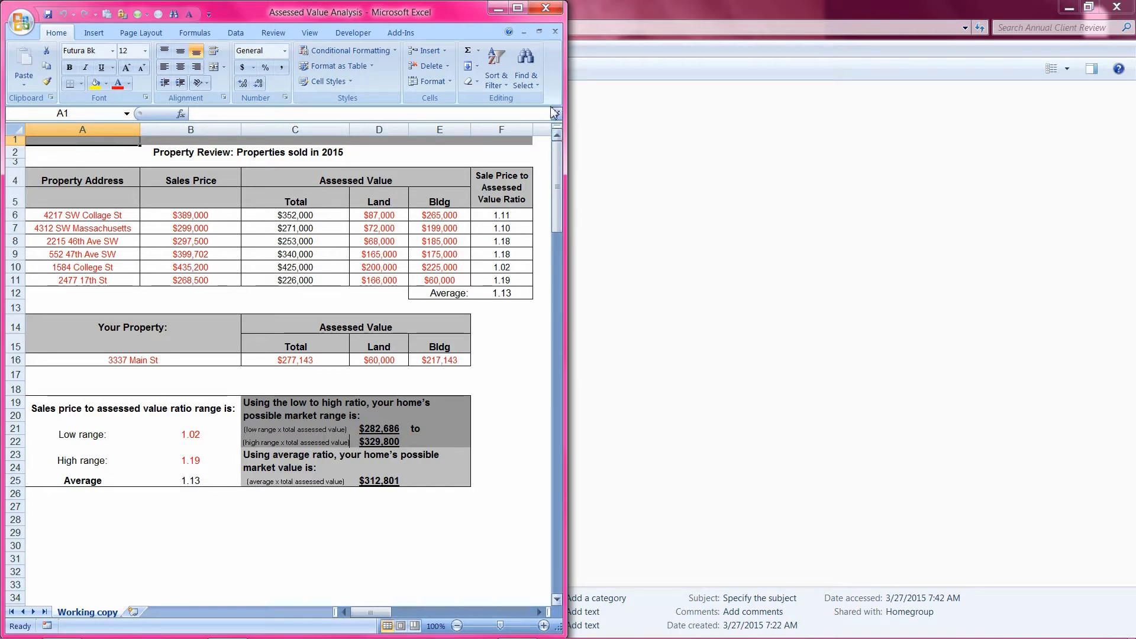
key(super+Right)
key(super+Right)
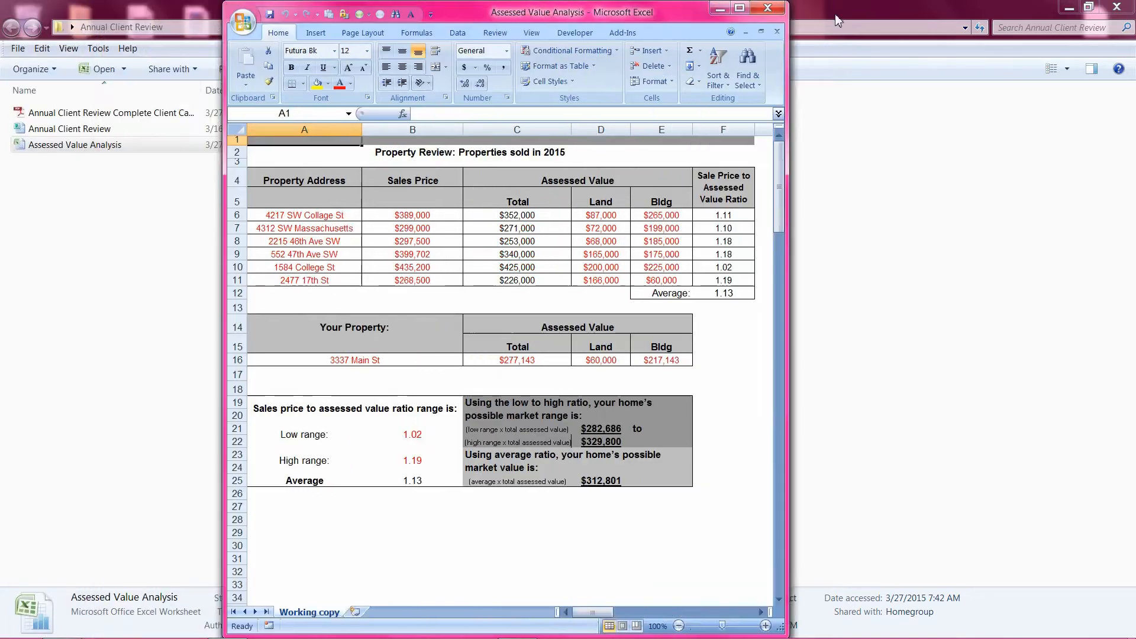
Open the Annual Client Review publication in Publisher and have its linked data updated
double_click(57, 130)
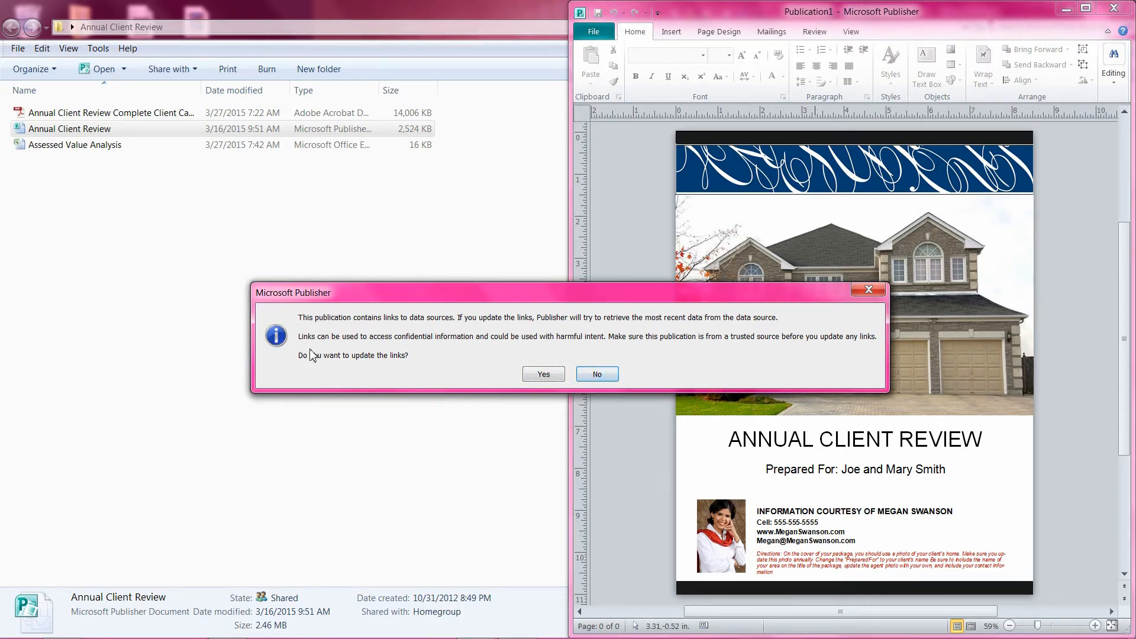
click(543, 375)
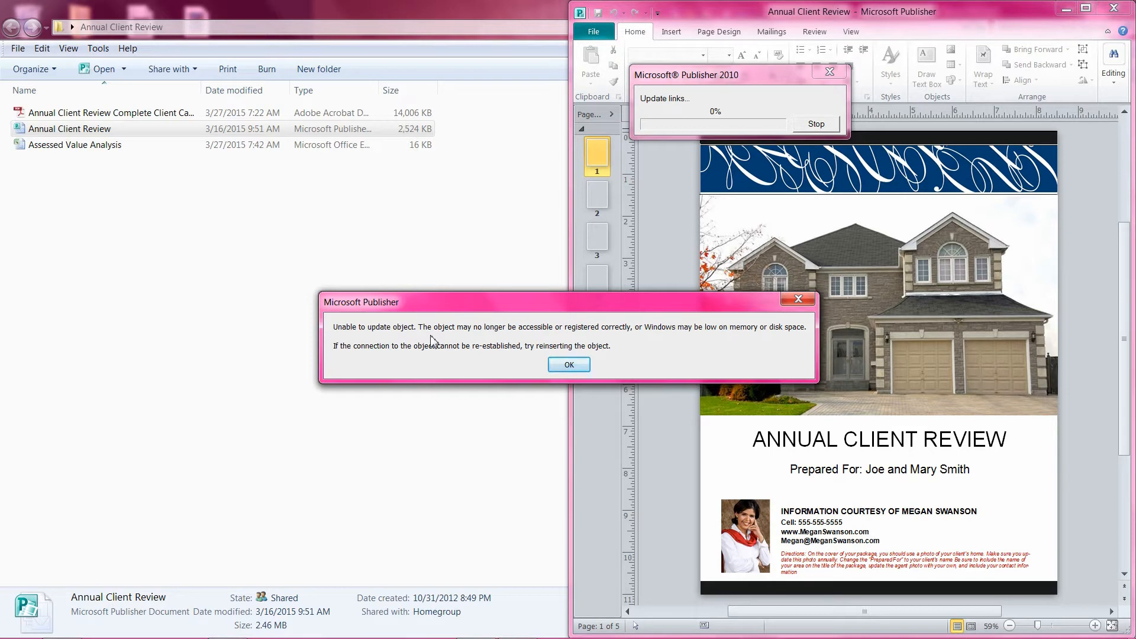
click(569, 364)
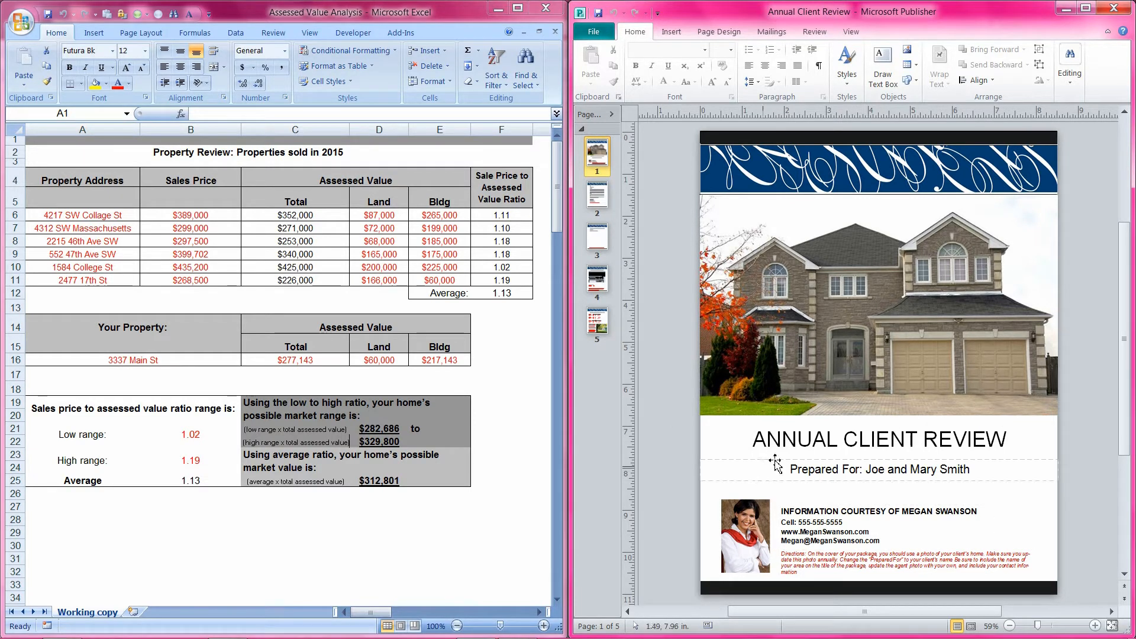
Delete the old assessed value table from page 4 of the publication
click(599, 291)
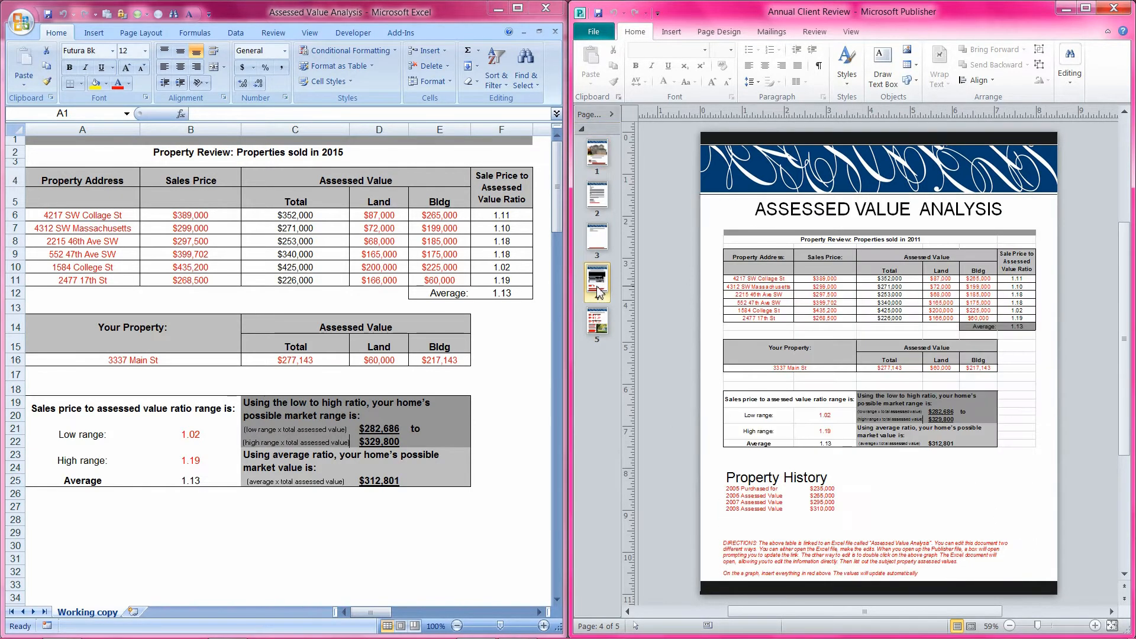
click(865, 273)
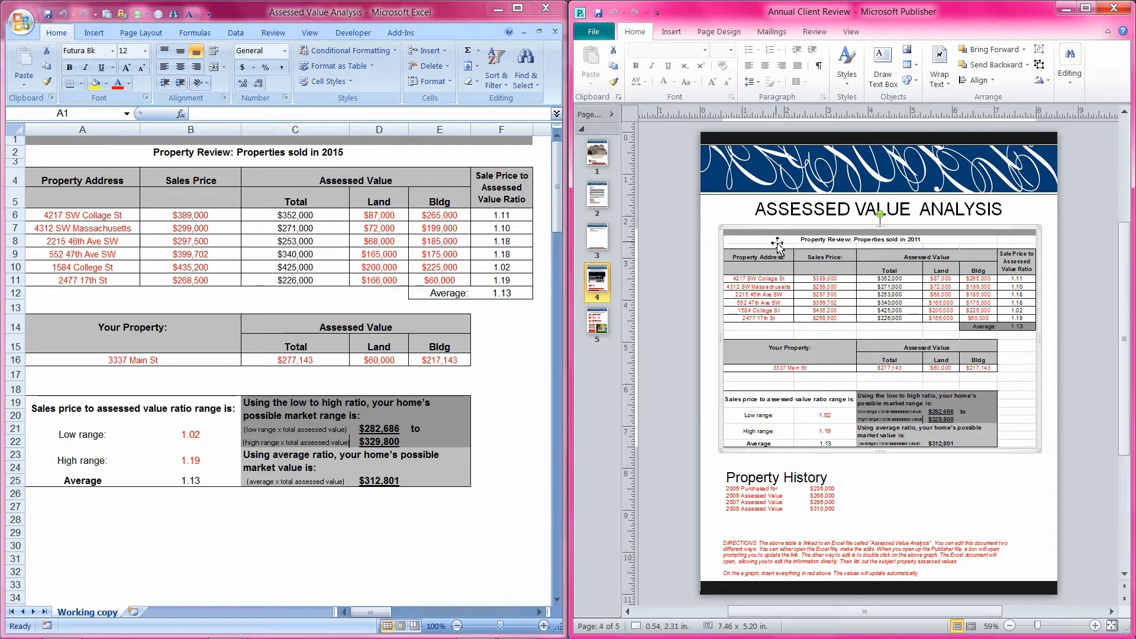
key(Delete)
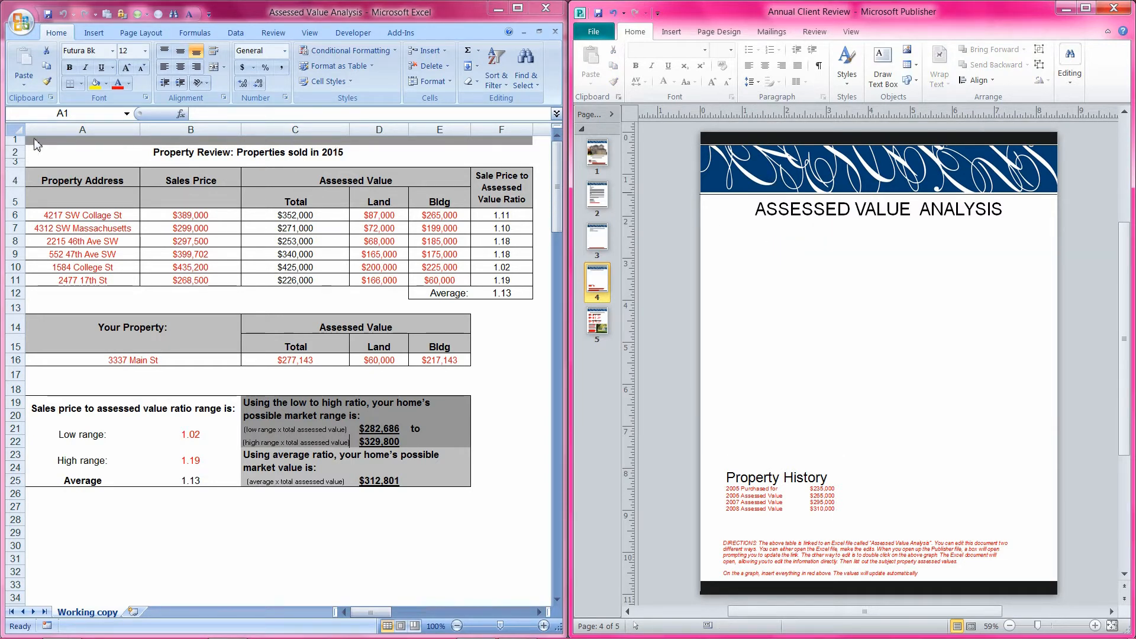
Copy A1:F25 from the workbook, paste it on page 4 as a linked Excel worksheet object, and place it just below the page title
drag(37, 141, 486, 481)
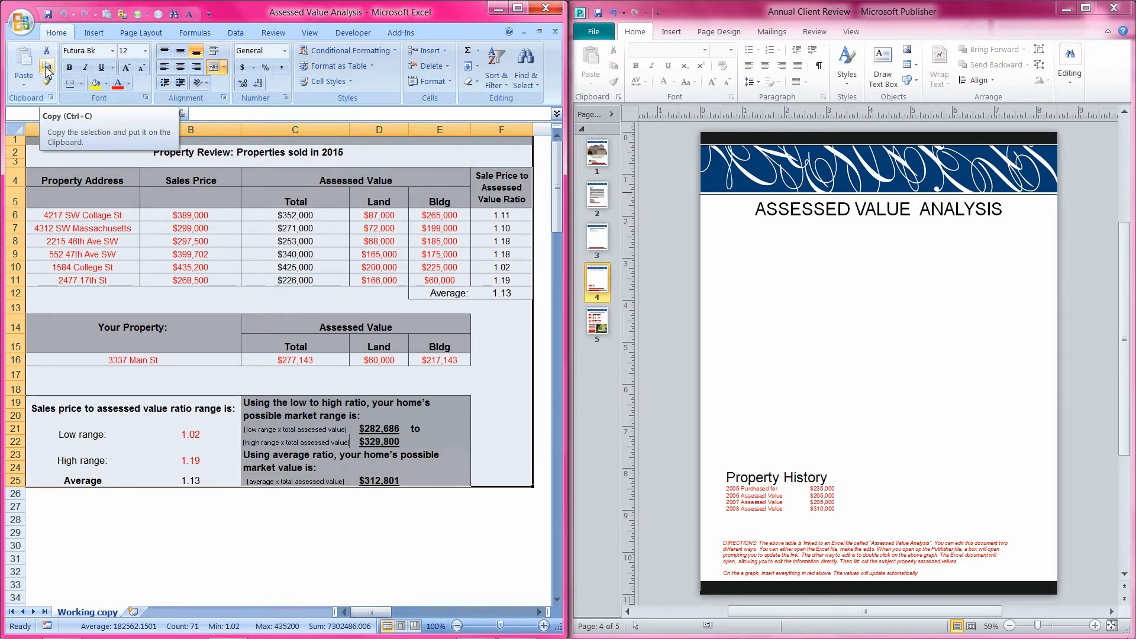
click(47, 67)
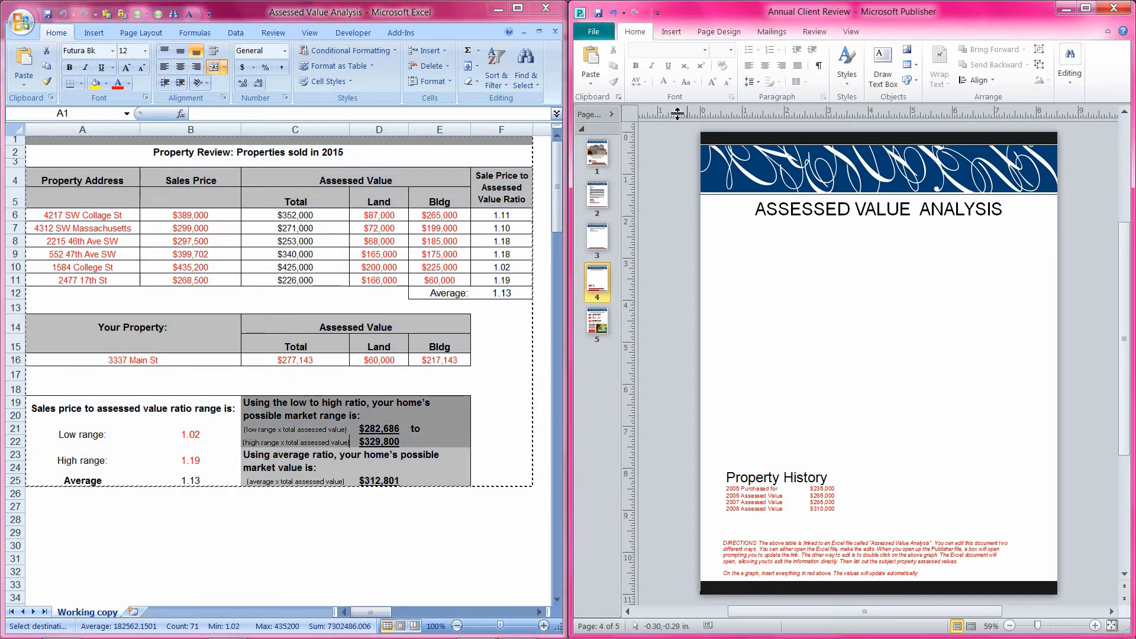
click(591, 84)
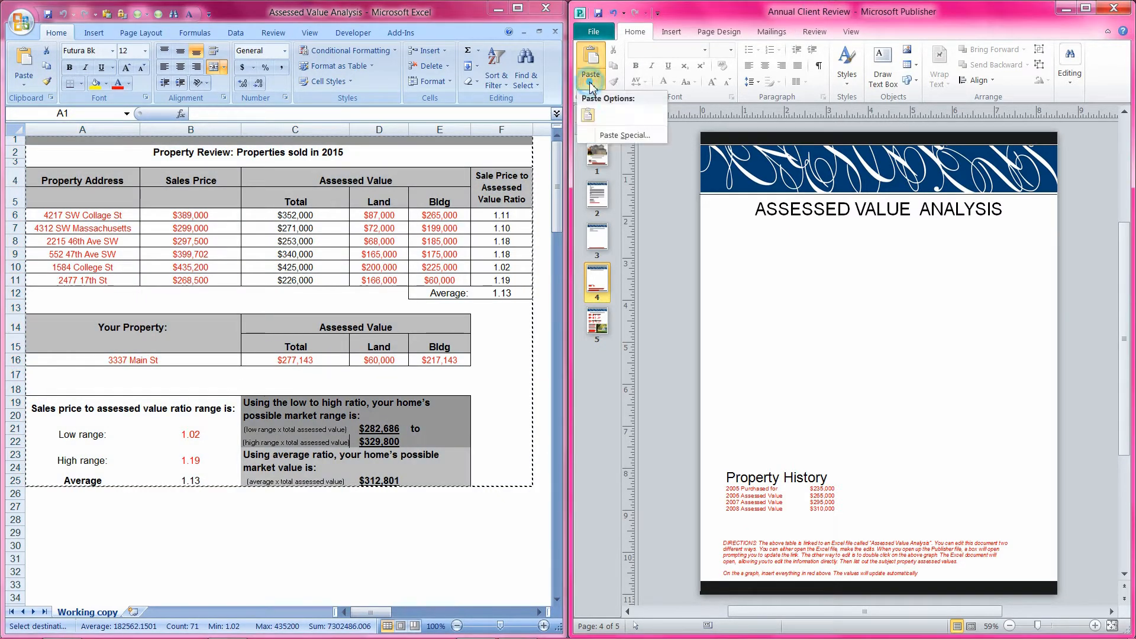
click(625, 135)
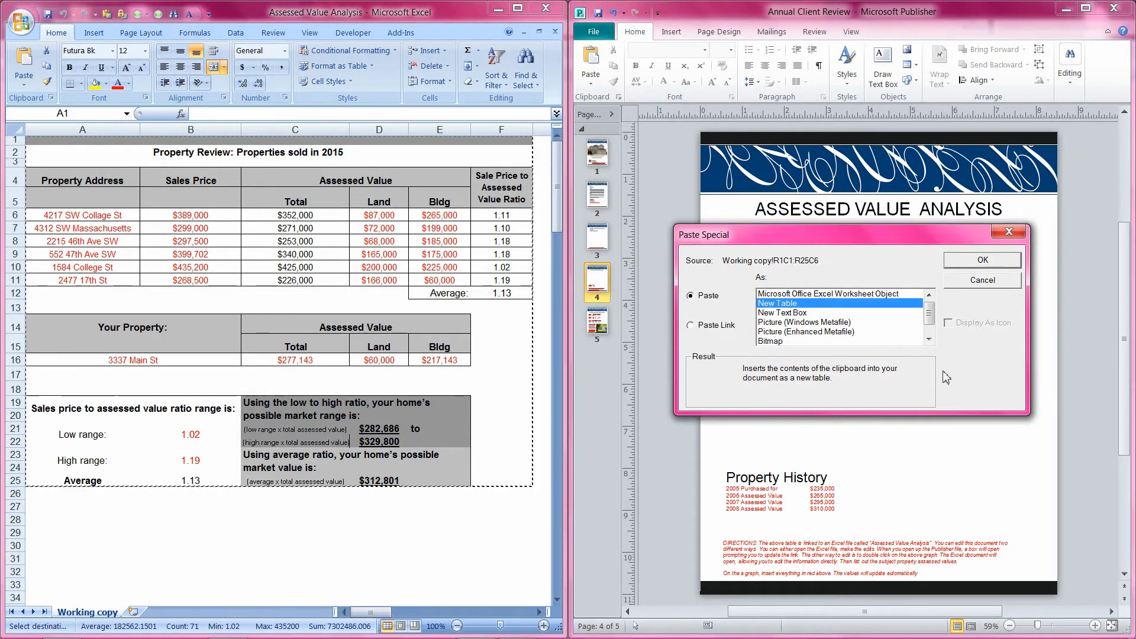
click(692, 328)
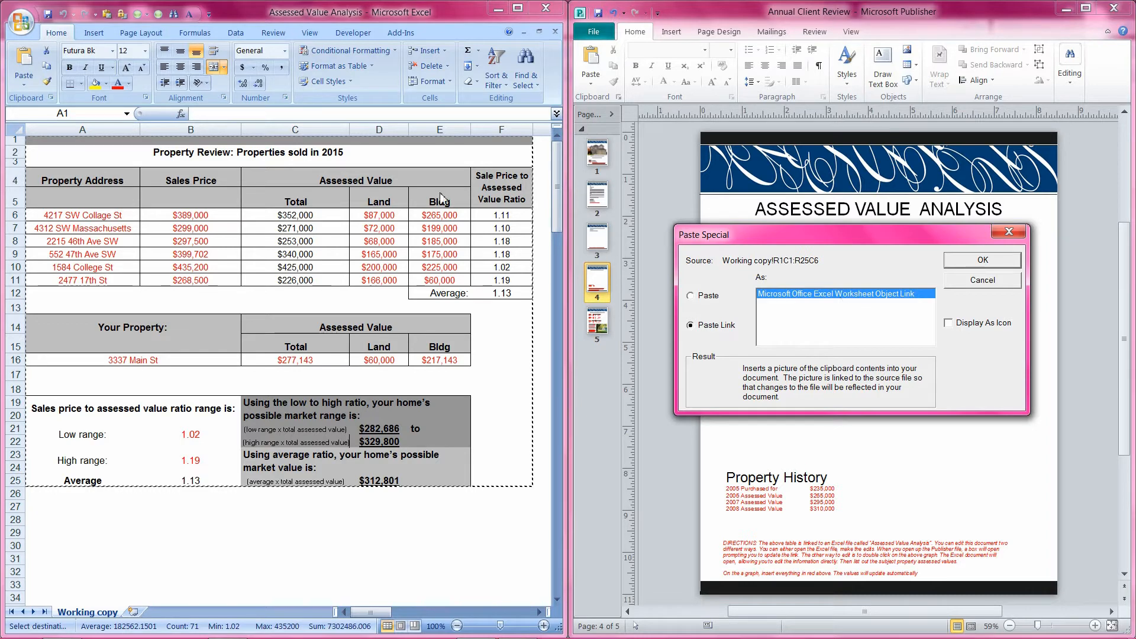
click(982, 260)
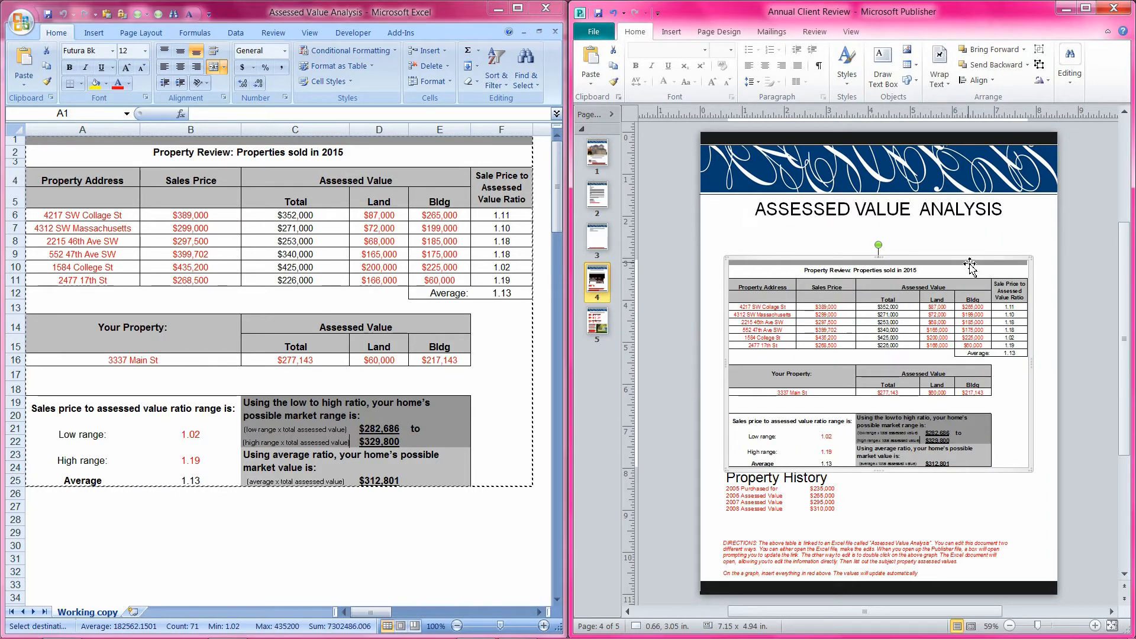
drag(970, 265, 970, 232)
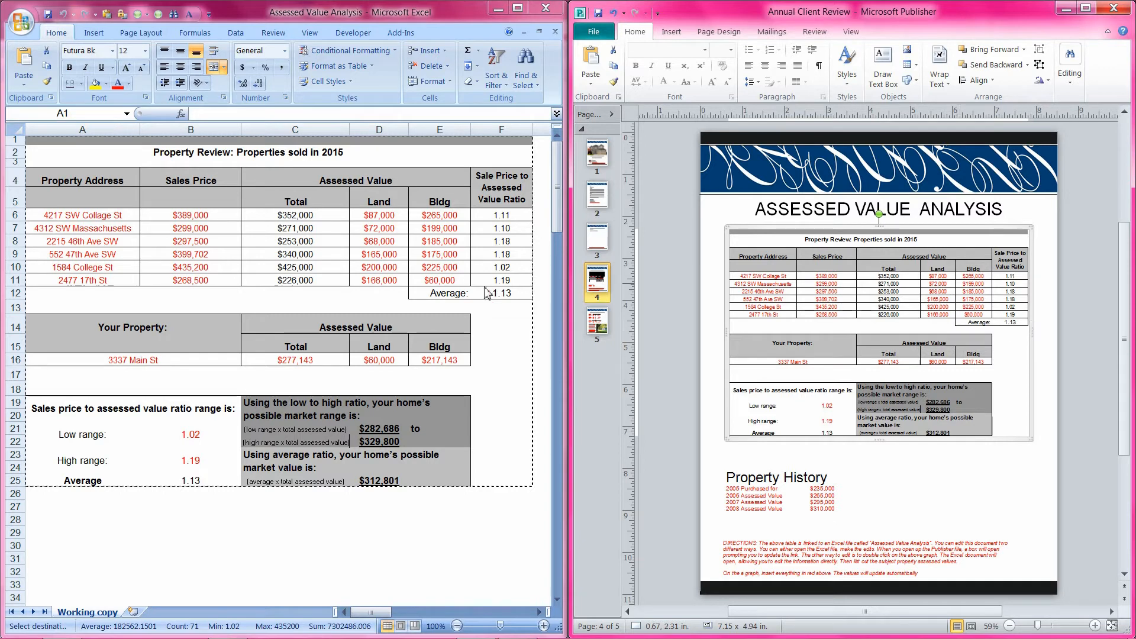
Save both the Annual Client Review publication and the Assessed Value Analysis workbook, and close them
click(600, 12)
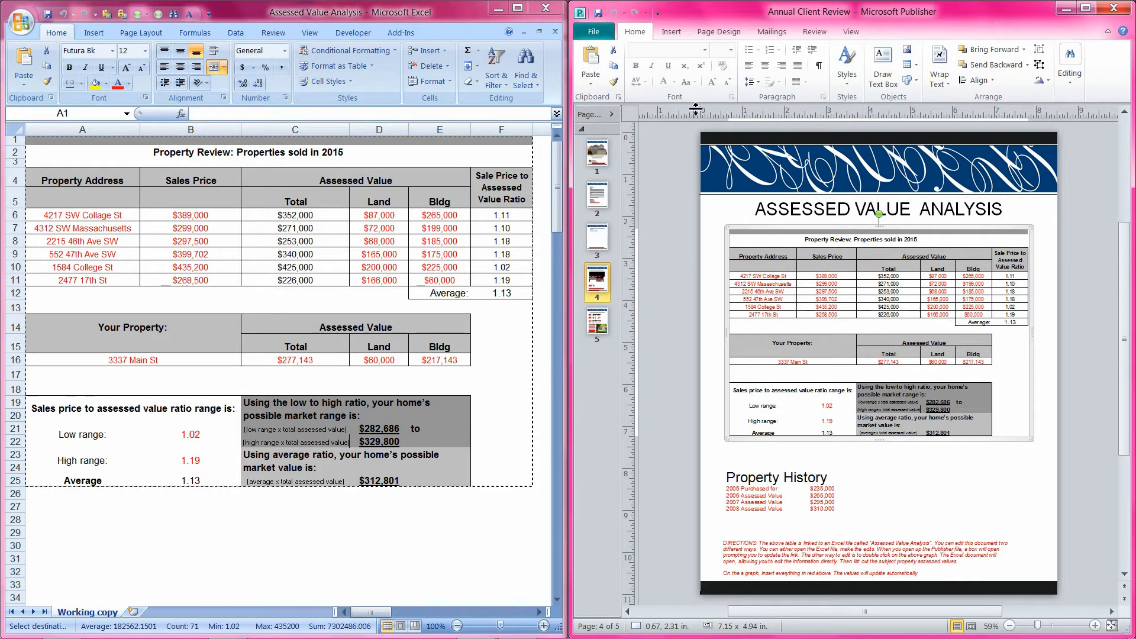
click(48, 15)
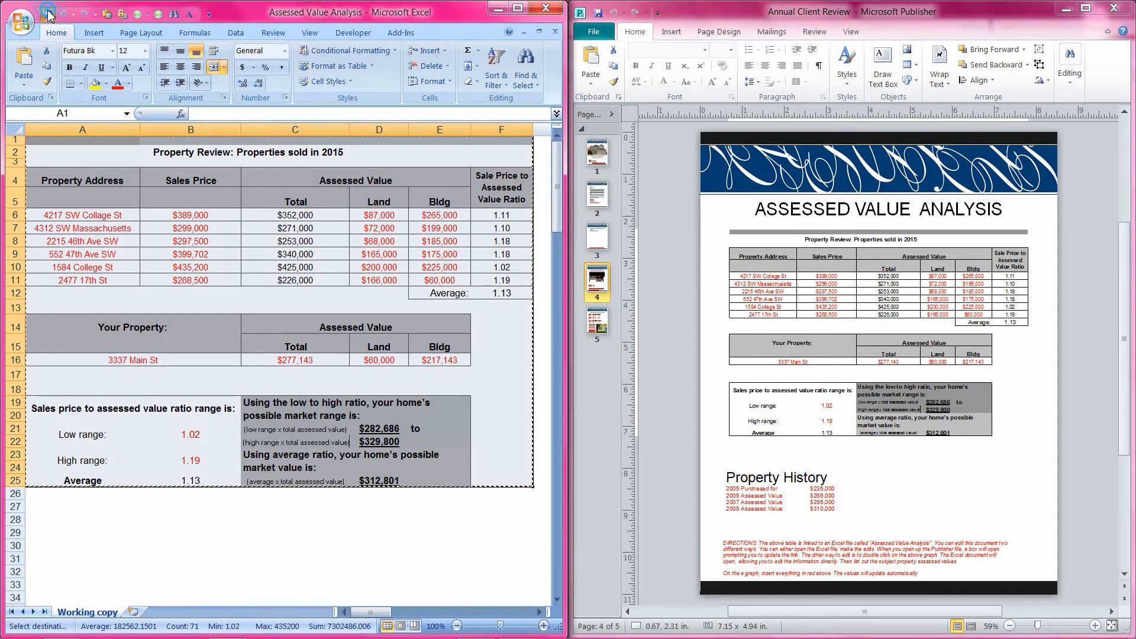
click(546, 7)
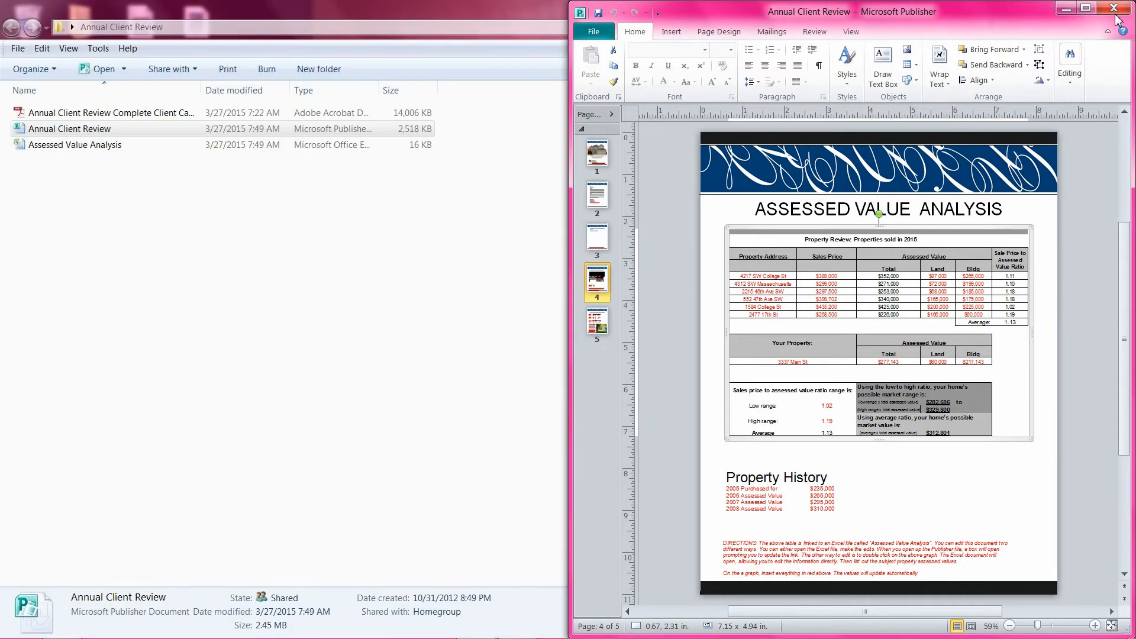
click(1113, 8)
click(514, 348)
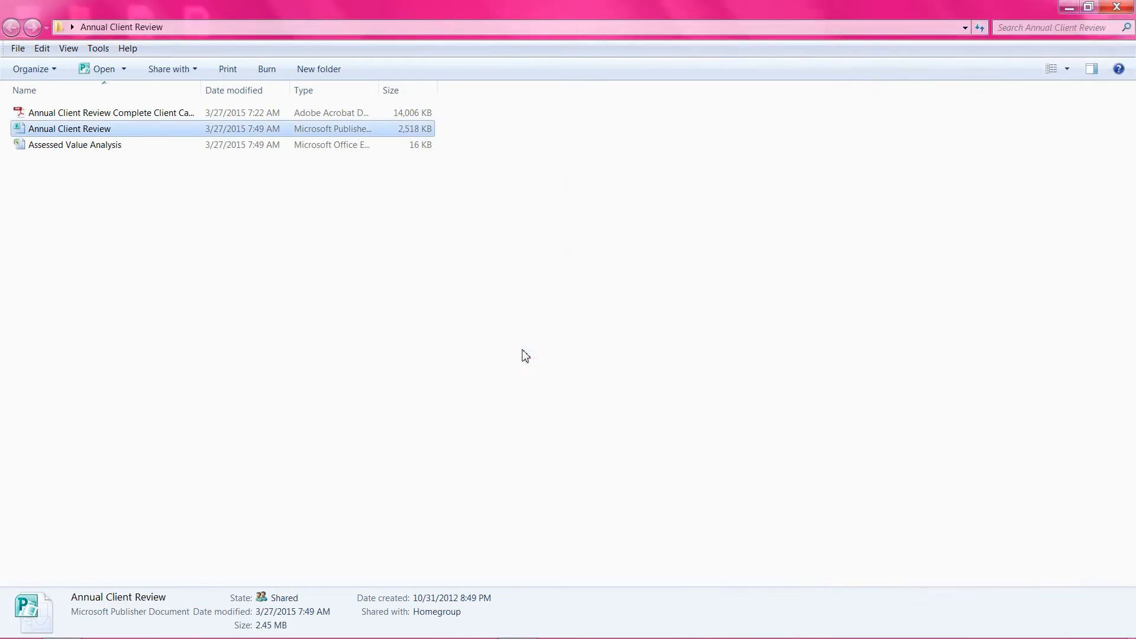
click(140, 218)
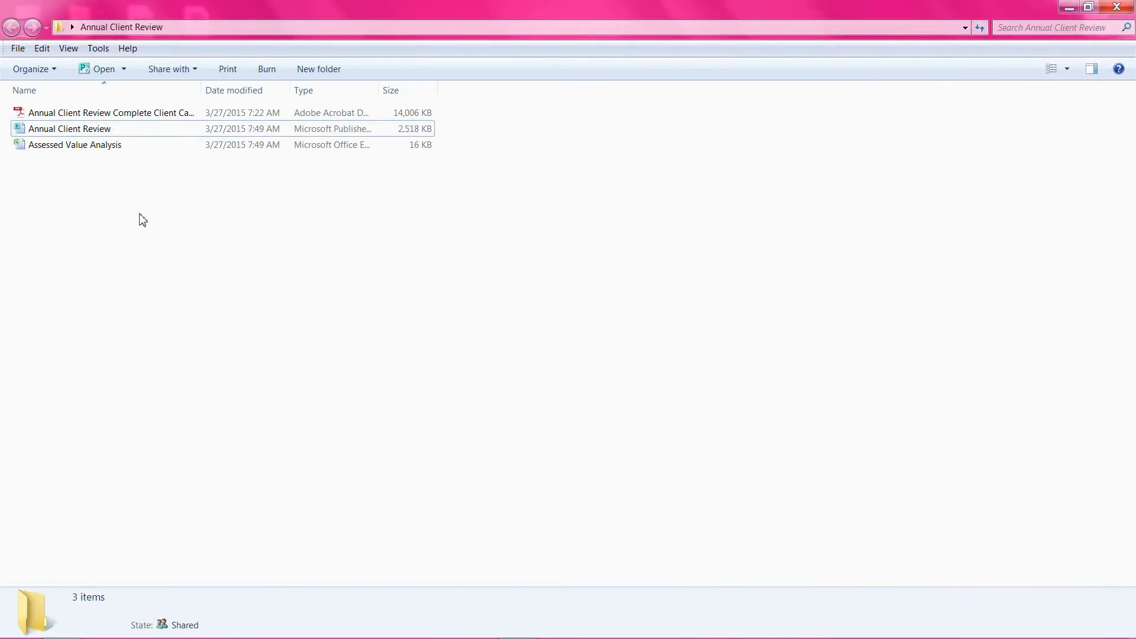
Reopen the Annual Client Review publication with its links updated and go to page 4
double_click(59, 129)
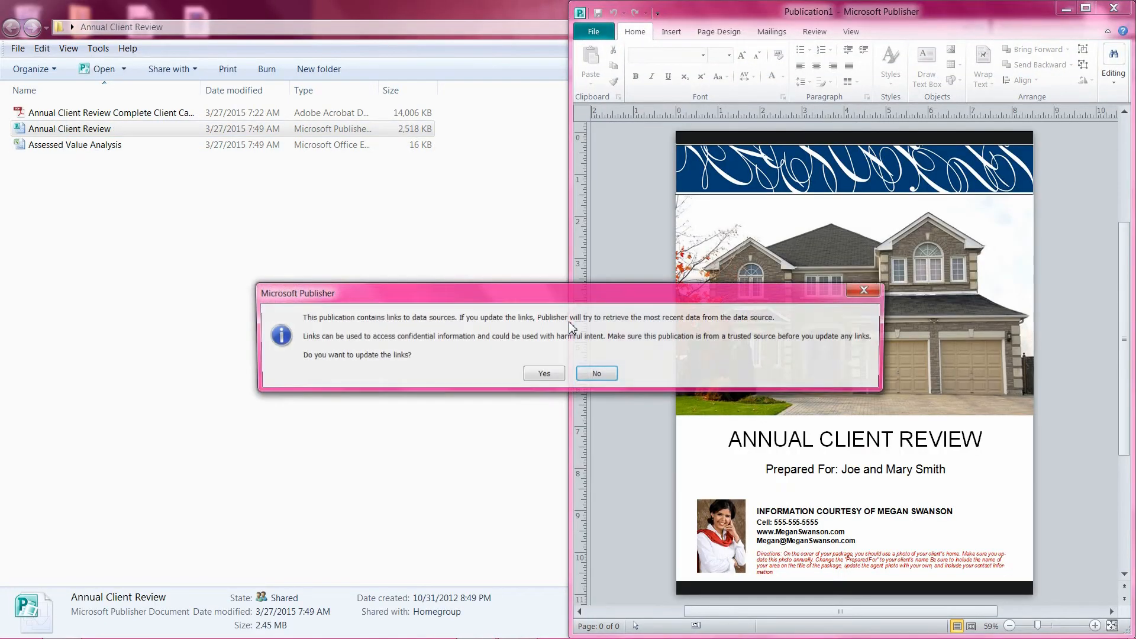
drag(362, 299, 392, 256)
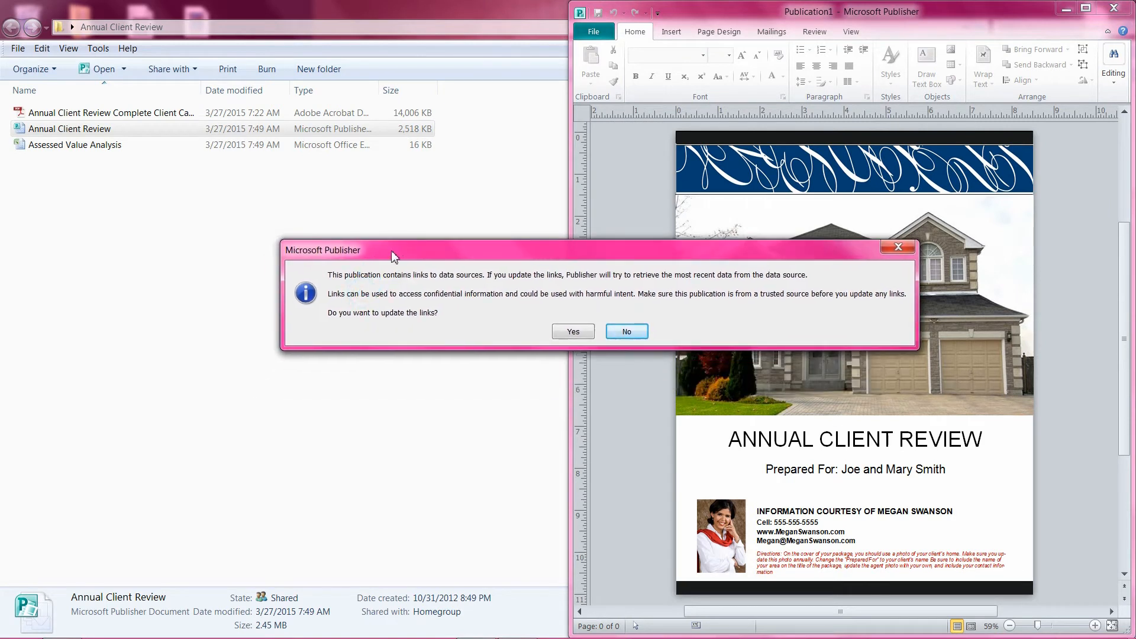
click(571, 332)
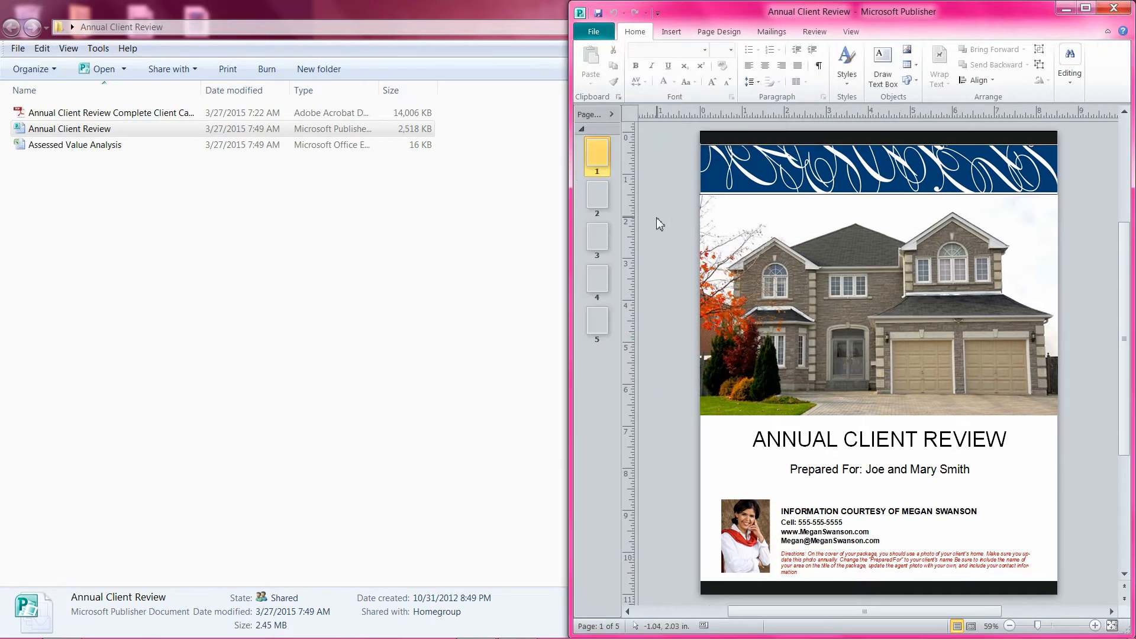
click(597, 278)
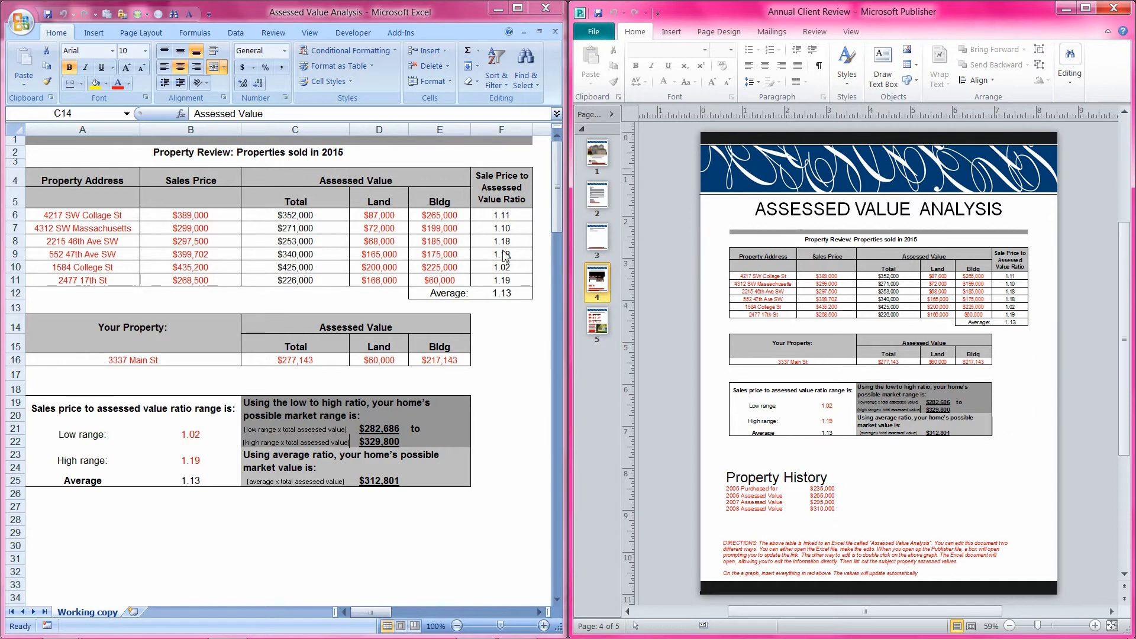
Close the publication and save its changes
click(1112, 9)
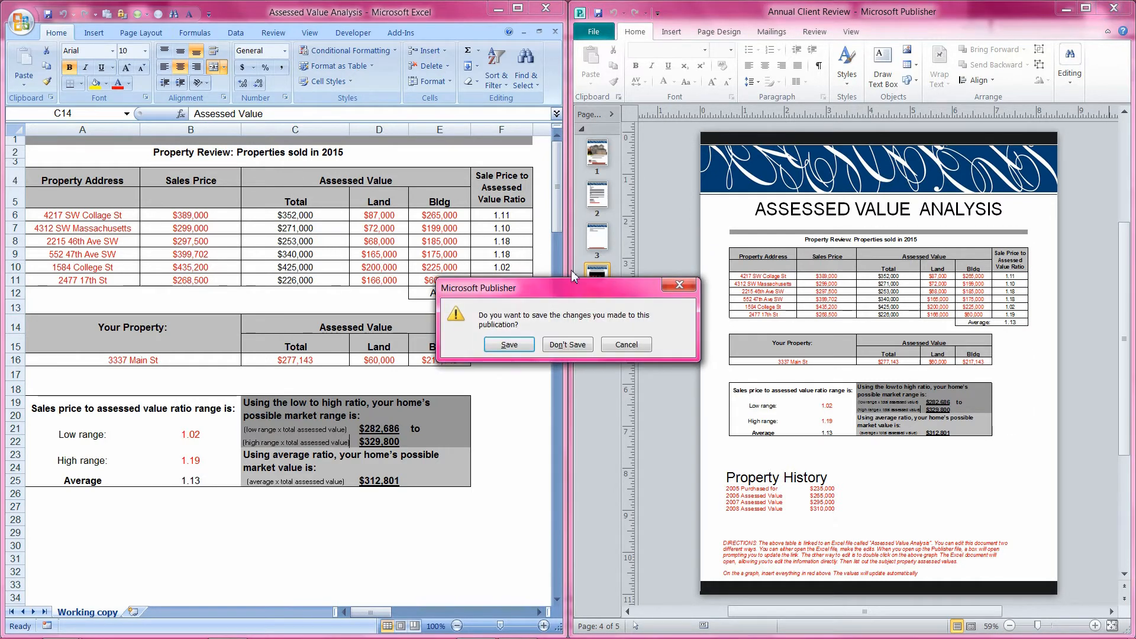
click(508, 345)
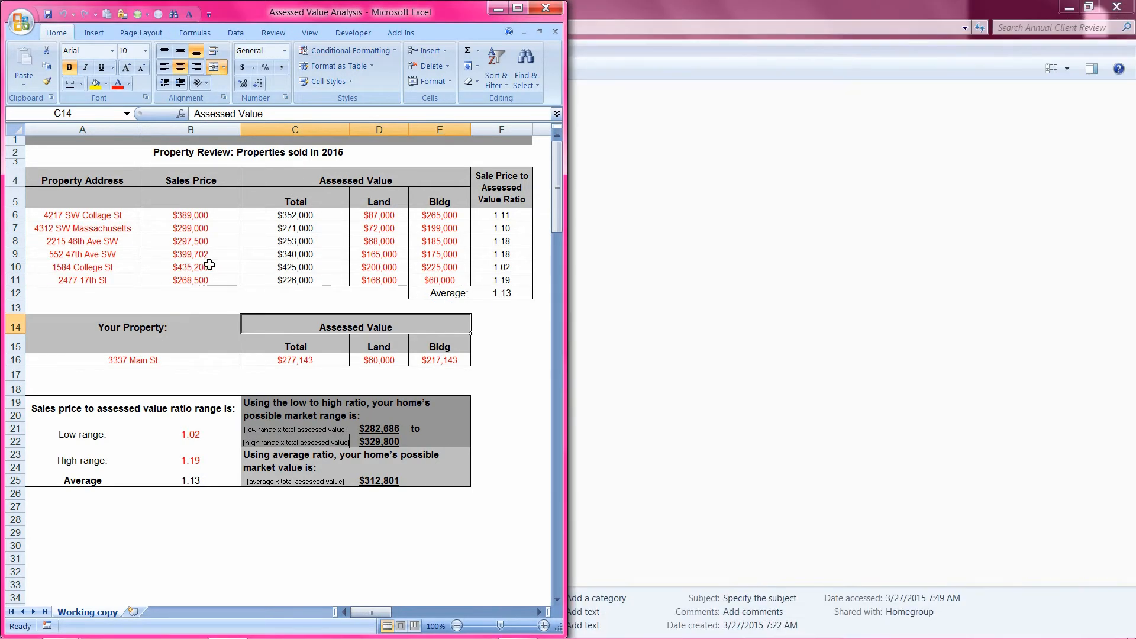
Set the first property's sales price in cell B6 to 400,000 and save the workbook
click(200, 213)
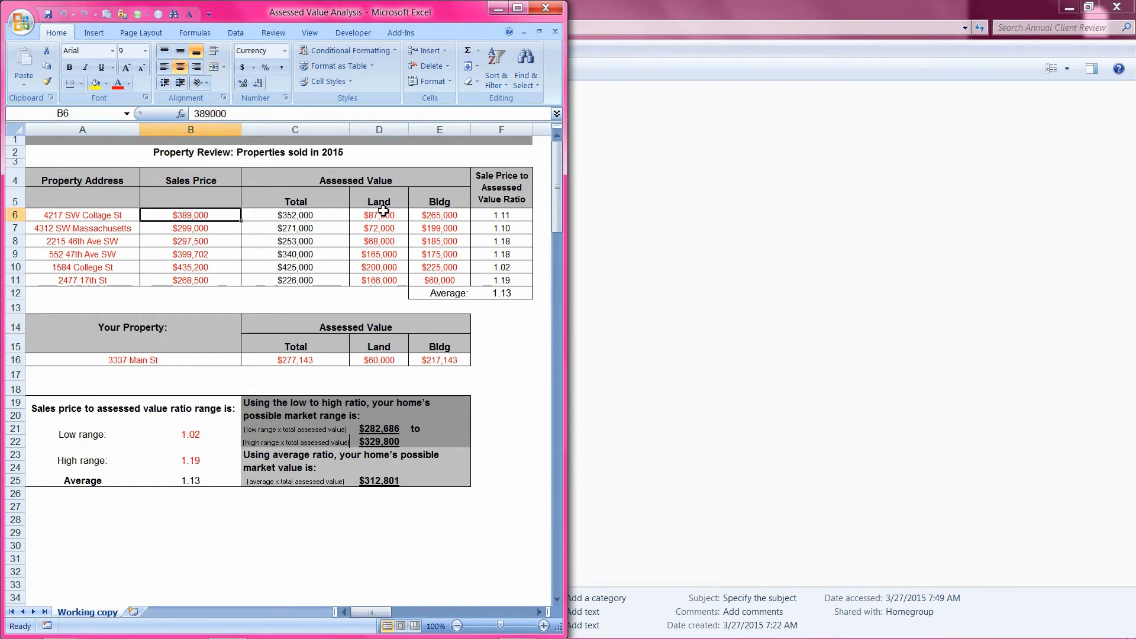
text(400,000)
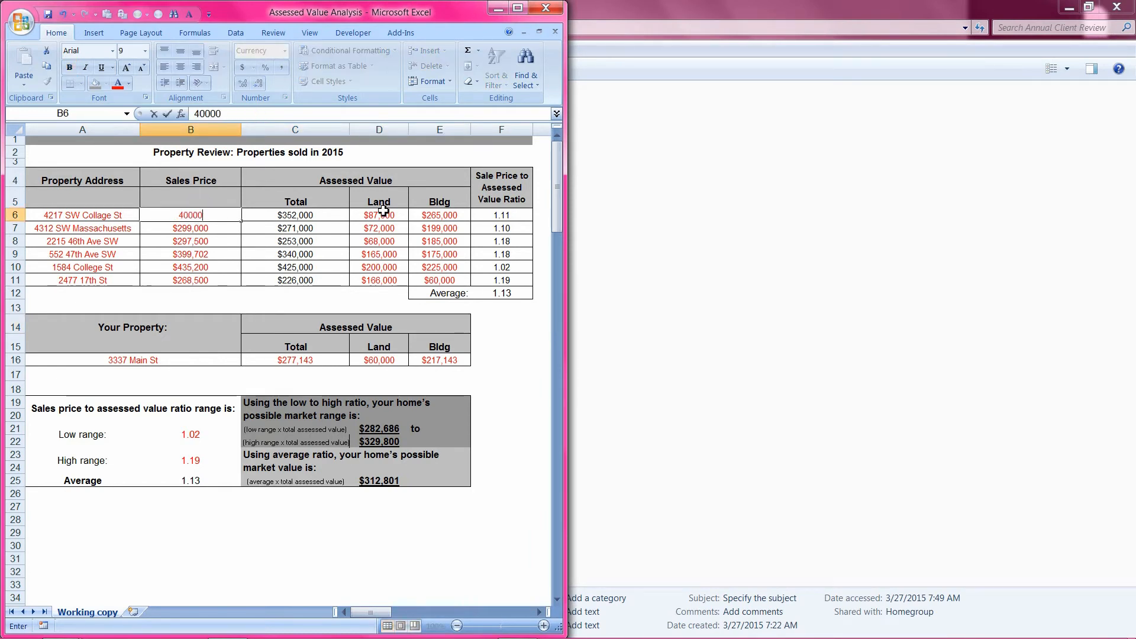
key(Return)
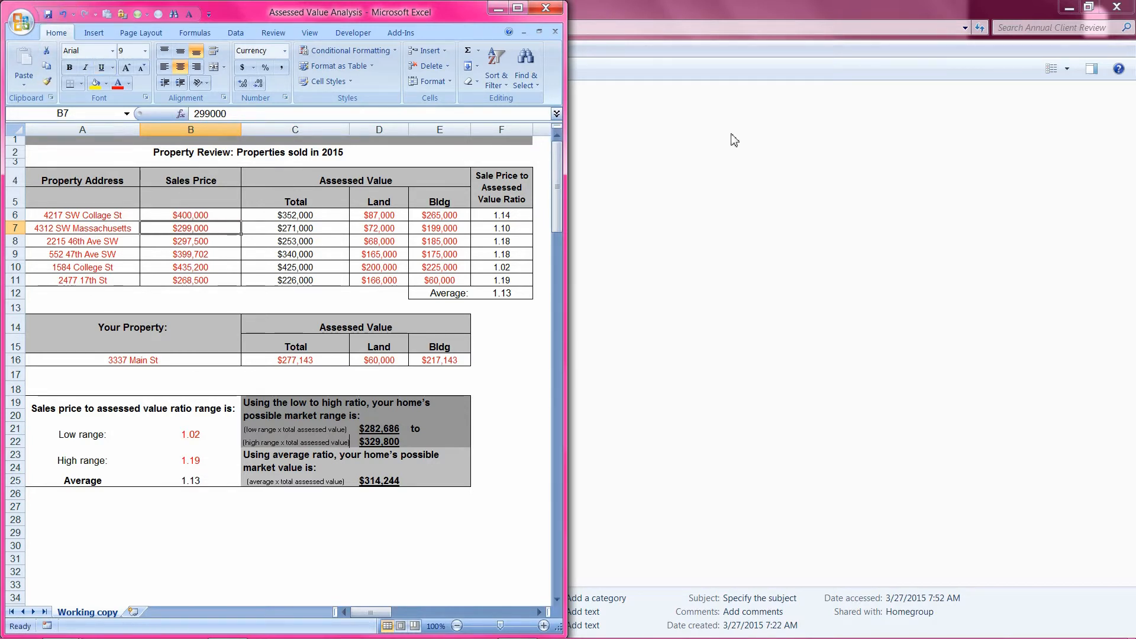
Reopen the Annual Client Review publication from its folder with links updated, show page 4, and maximize the window
click(686, 124)
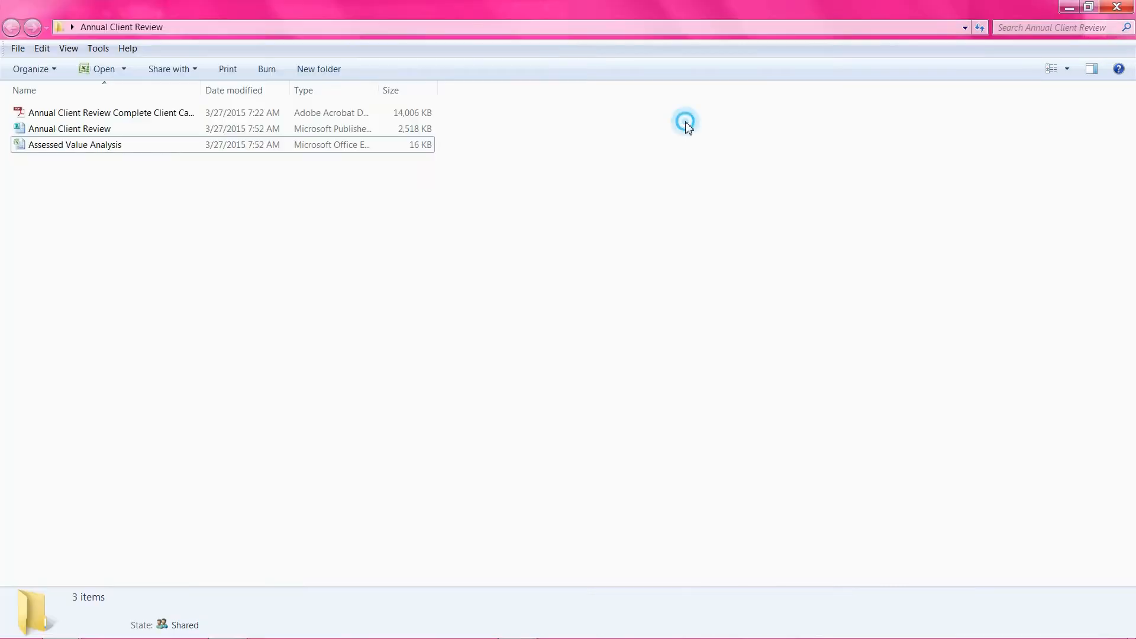
click(94, 132)
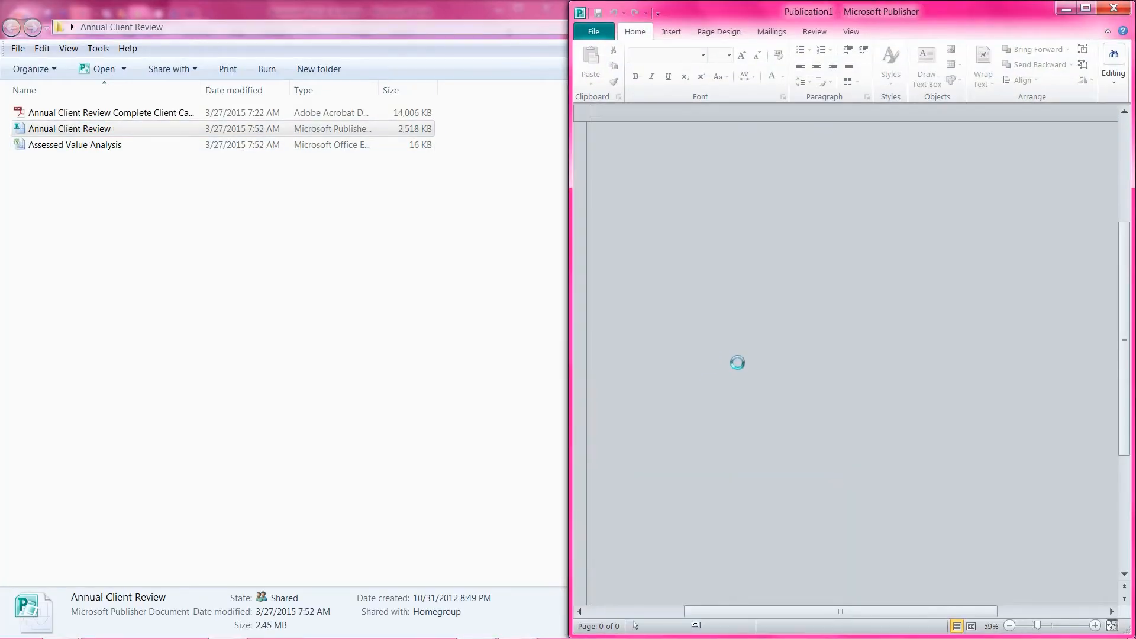
click(543, 373)
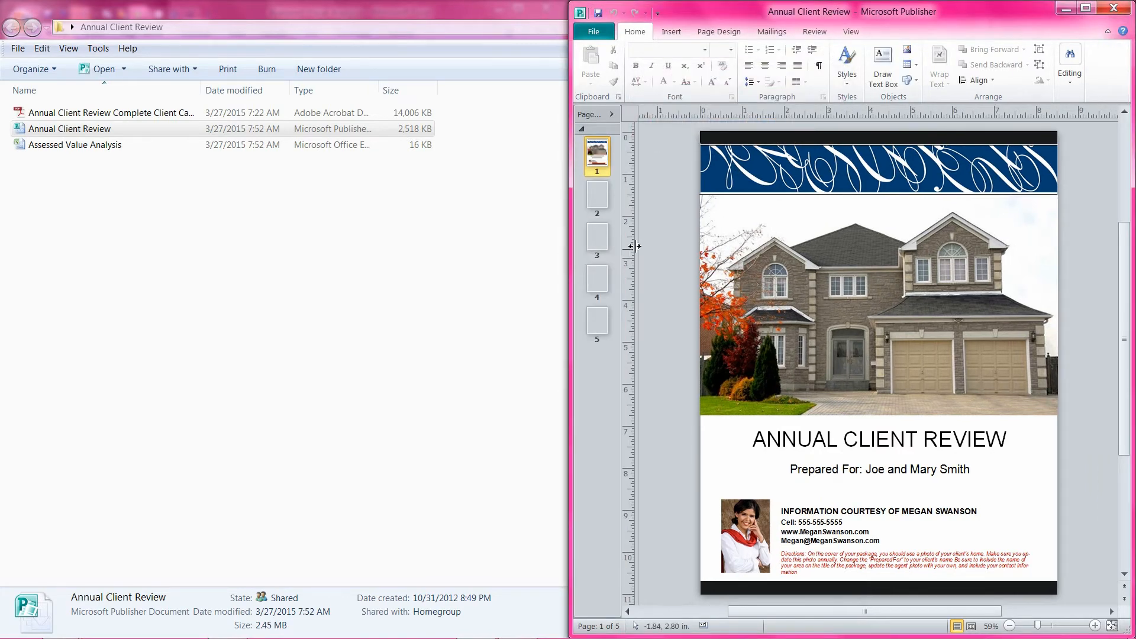
click(598, 281)
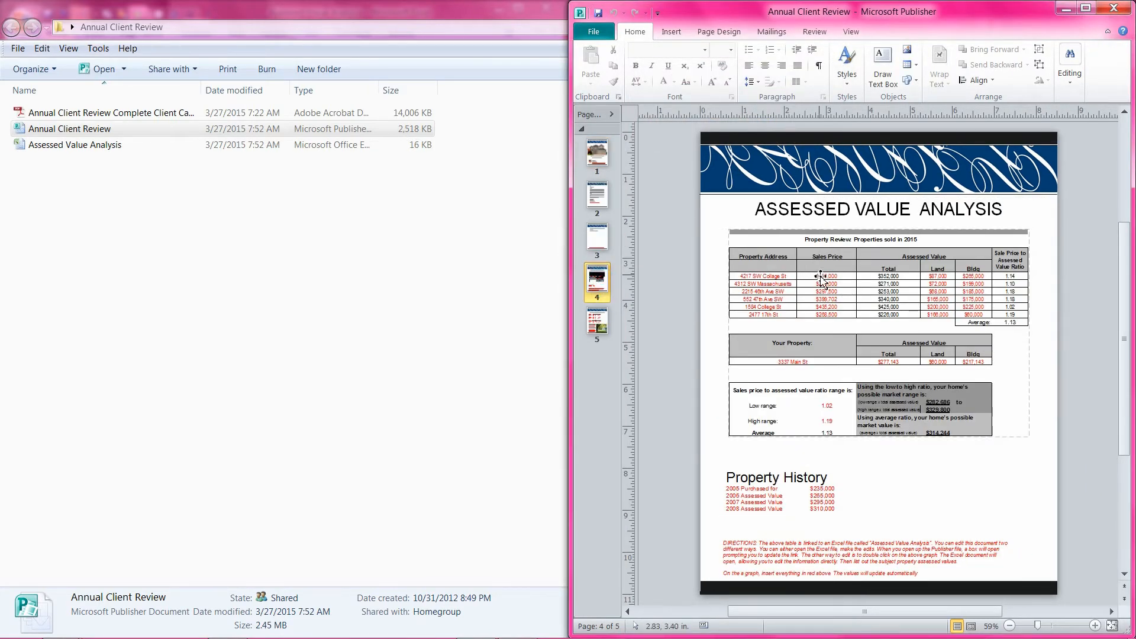
click(1086, 7)
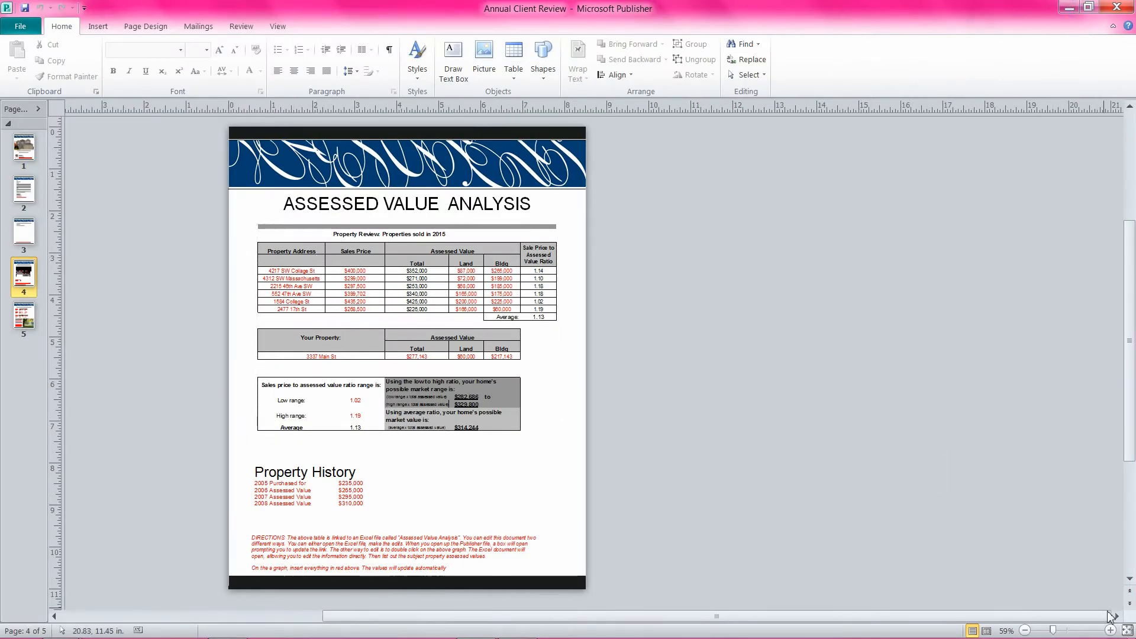
Examine the updated assessed value table on page 4 at 100% zoom
click(1109, 630)
click(1110, 630)
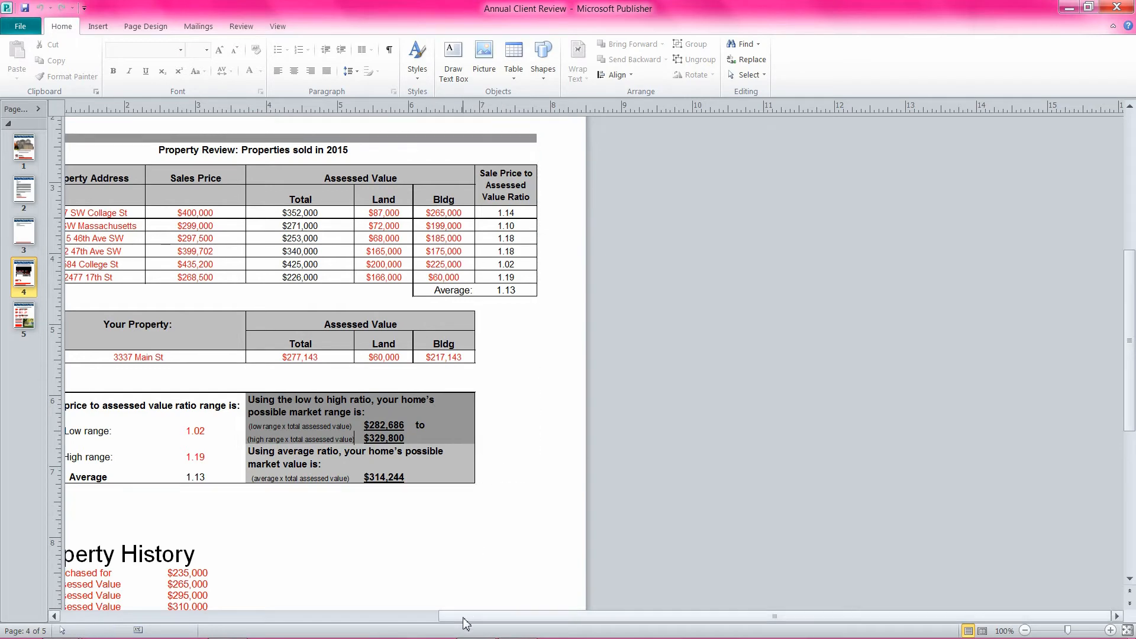
drag(459, 616, 349, 614)
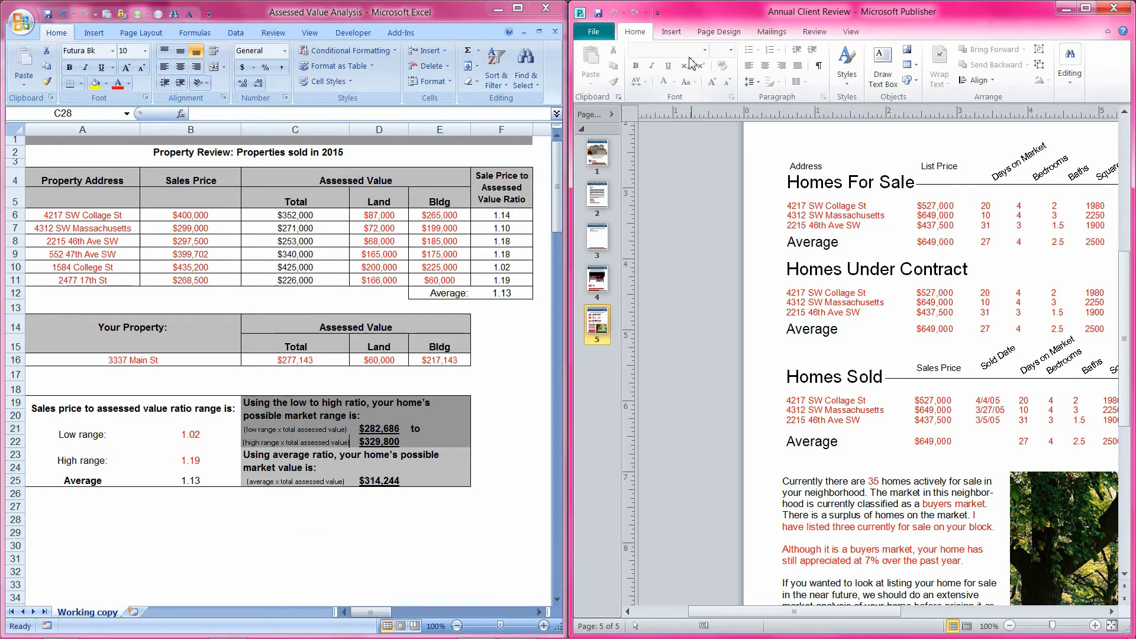
Insert a blank page after page 5 of the Annual Client Review publication and show it at 70% zoom
click(673, 31)
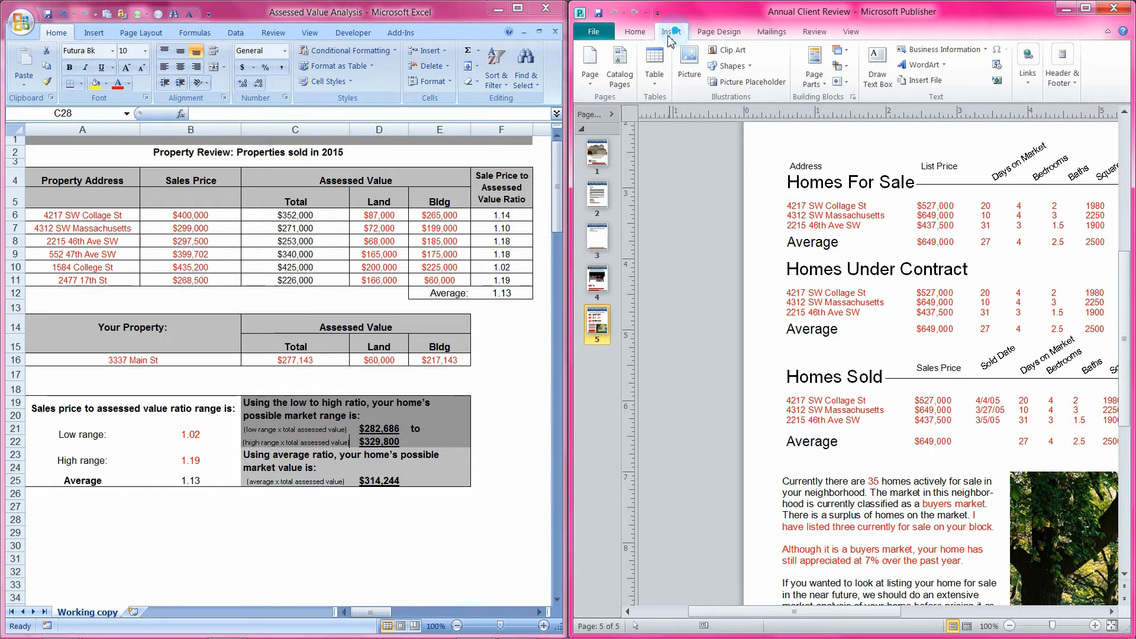
click(591, 74)
click(613, 100)
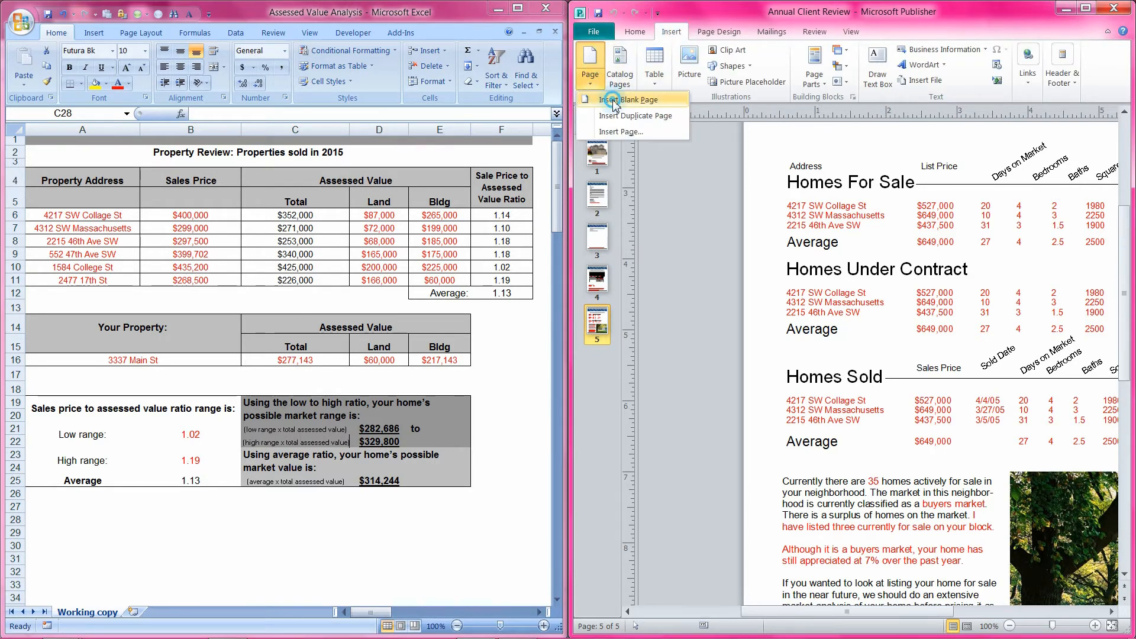
click(1009, 625)
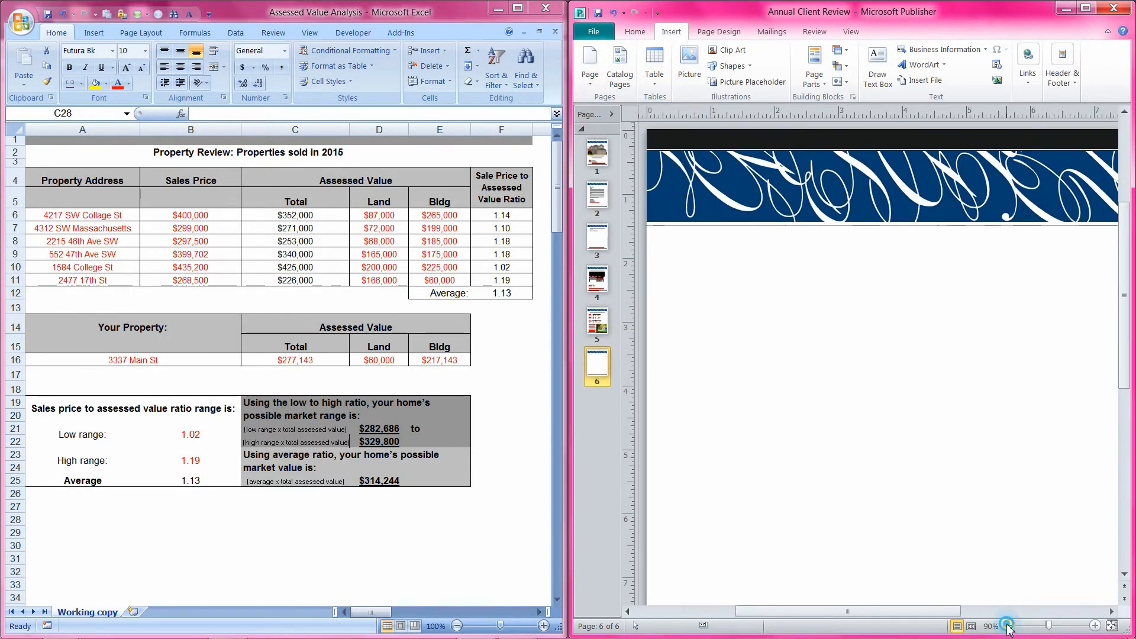
click(1010, 626)
click(1009, 625)
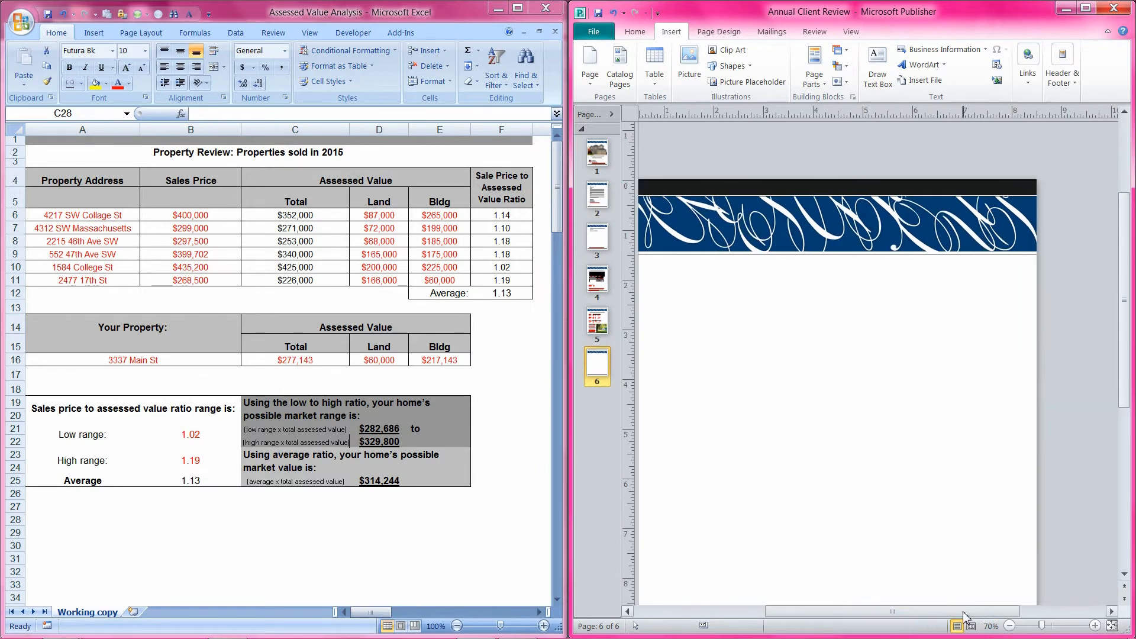
scroll(932, 551, down, 1)
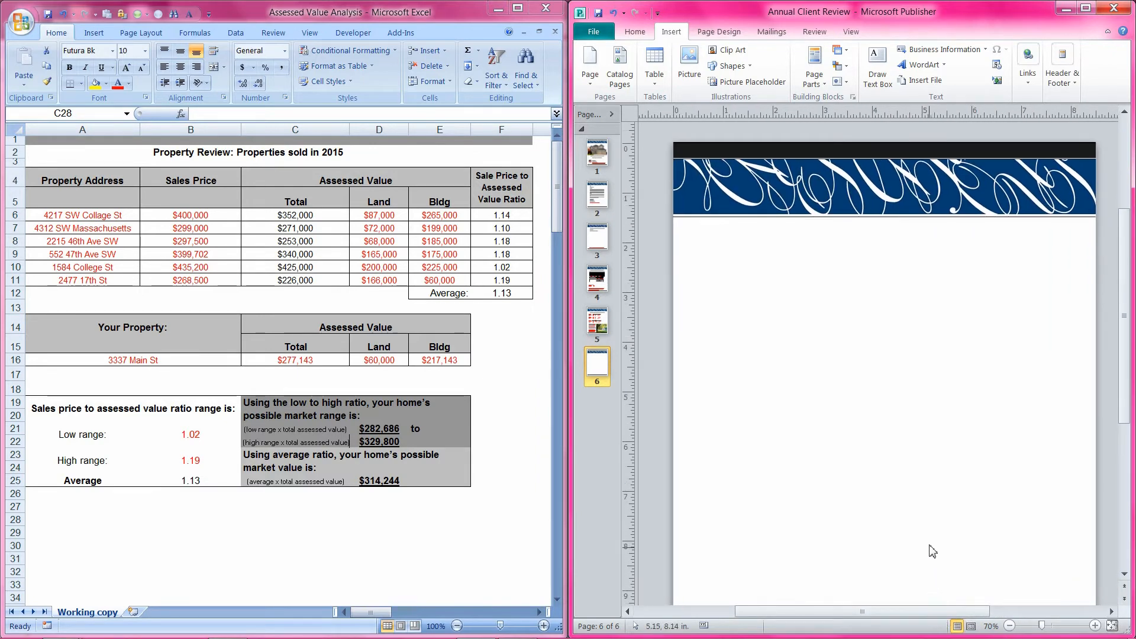
scroll(332, 532, down, 14)
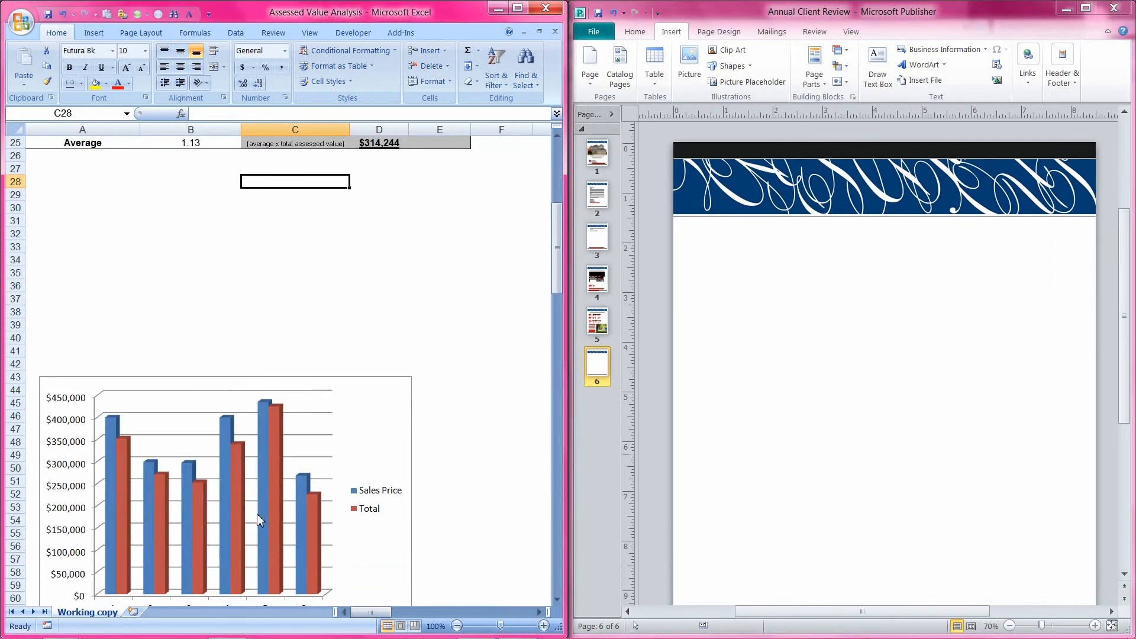
scroll(380, 367, up, 14)
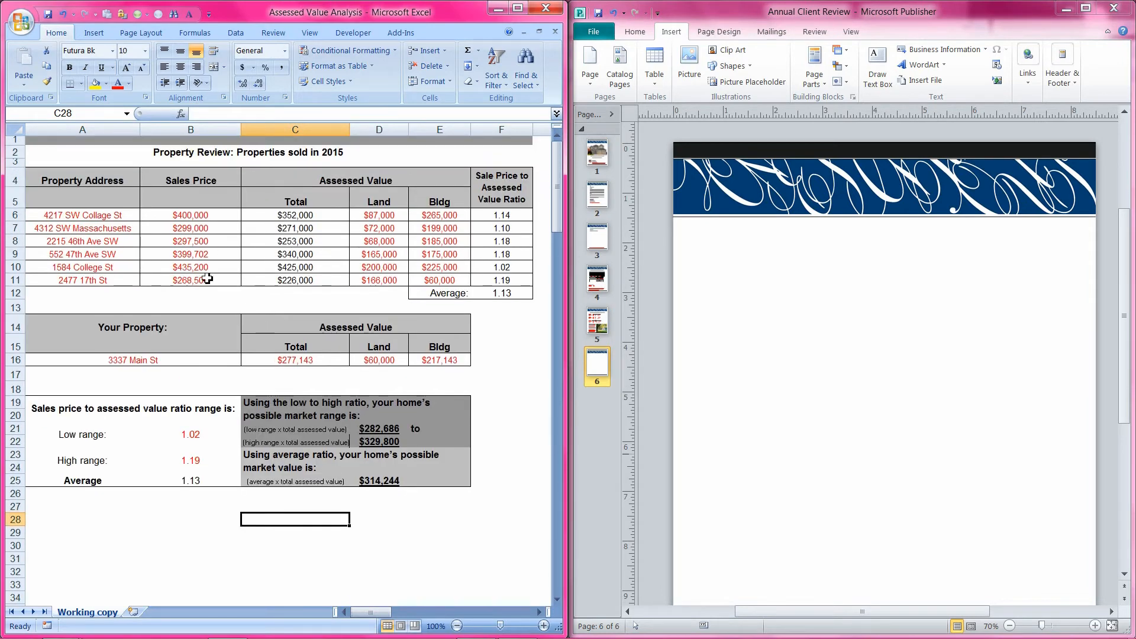
click(205, 214)
drag(204, 213, 296, 293)
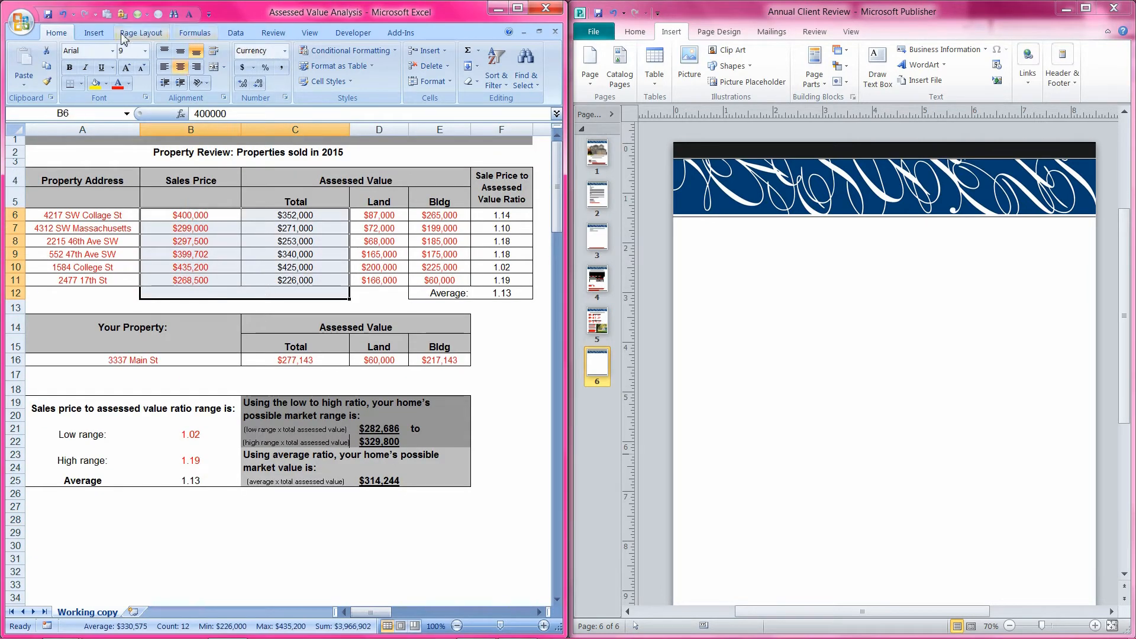
click(93, 33)
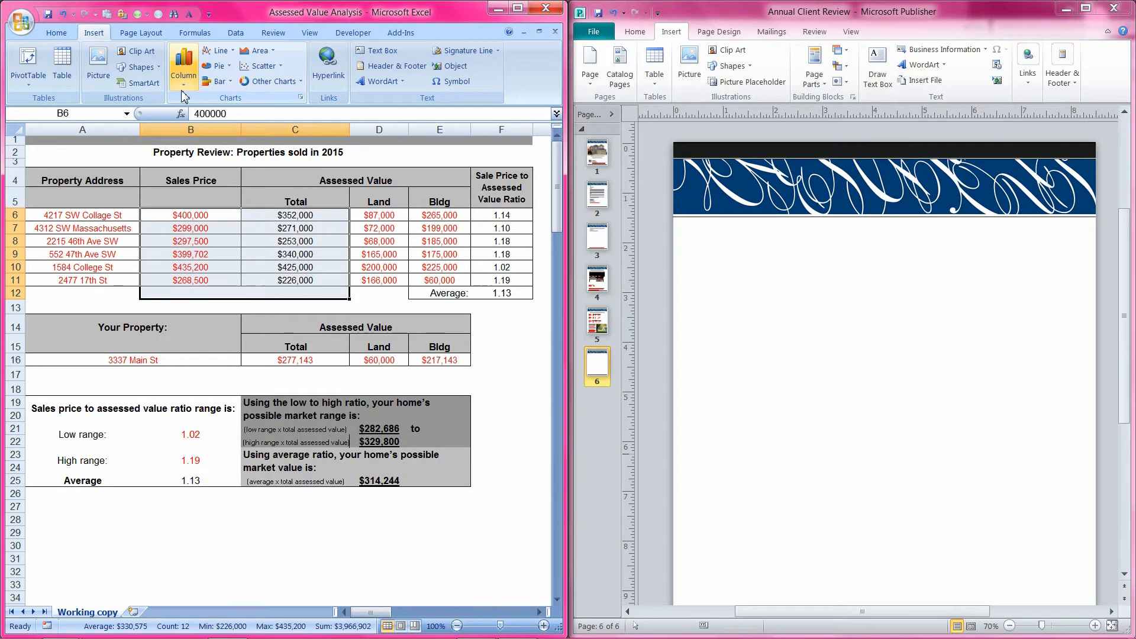
click(166, 520)
Copy the column chart of sales prices and total assessed values below the tables in the Assessed Value Analysis workbook
scroll(304, 520, down, 10)
click(343, 429)
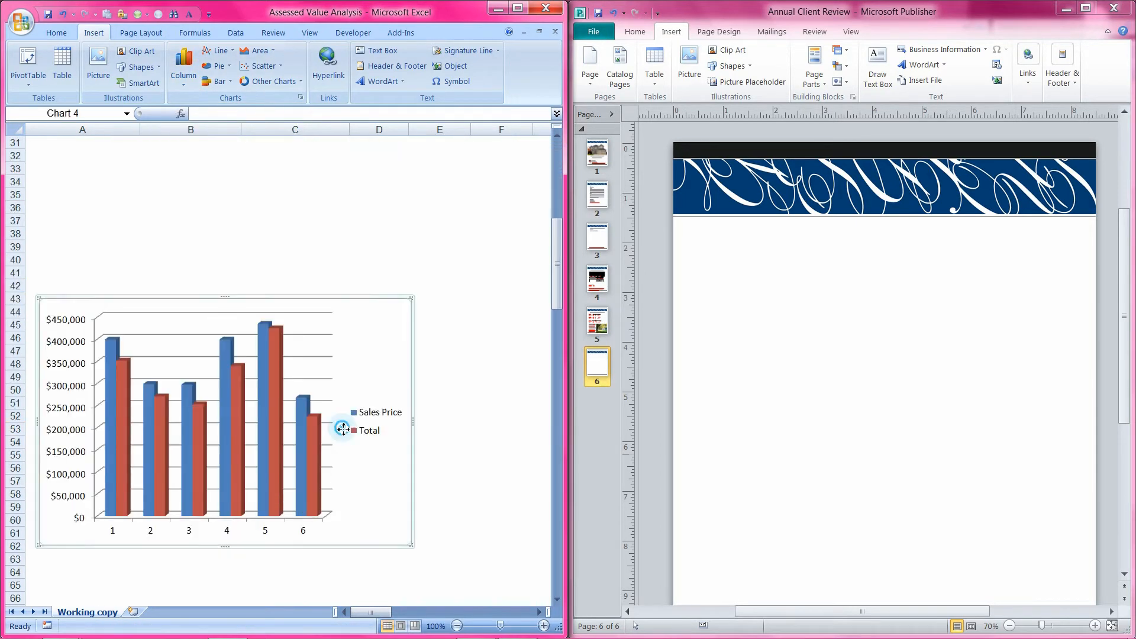
right_click(348, 356)
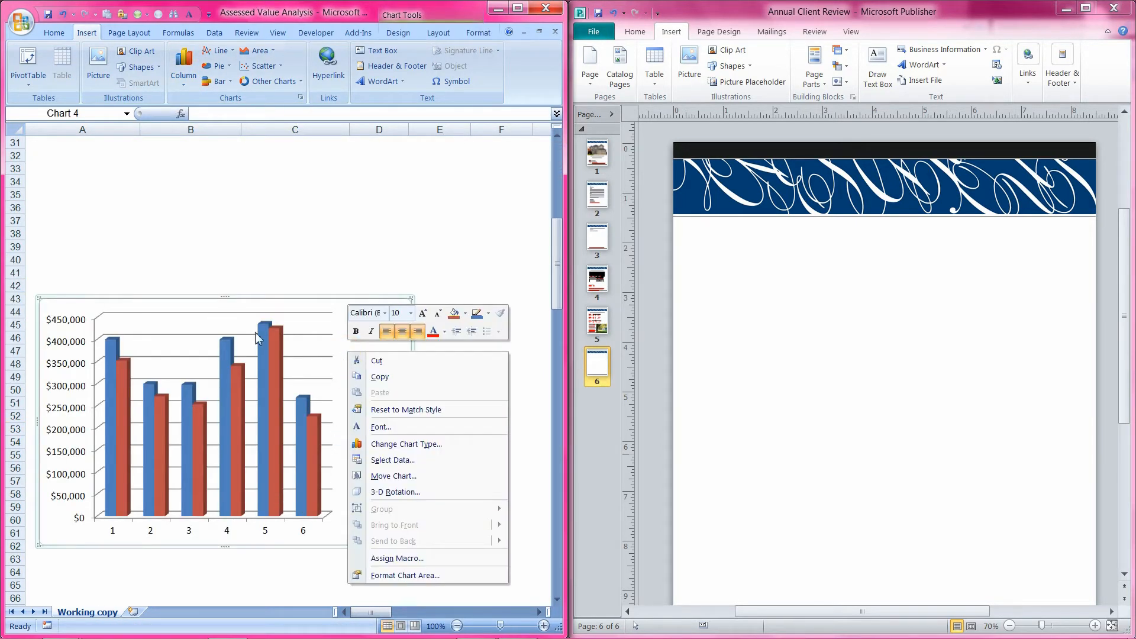
click(381, 377)
click(55, 32)
click(380, 374)
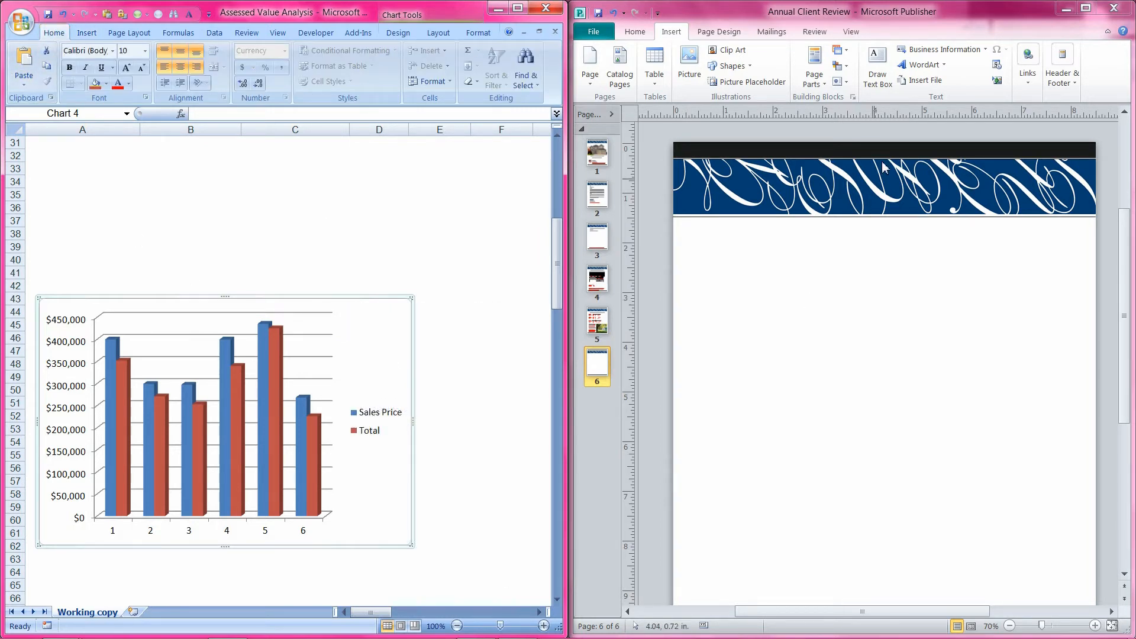
Paste the copied chart onto page 6 of the publication as a linked Microsoft Office Excel Chart Object
click(634, 31)
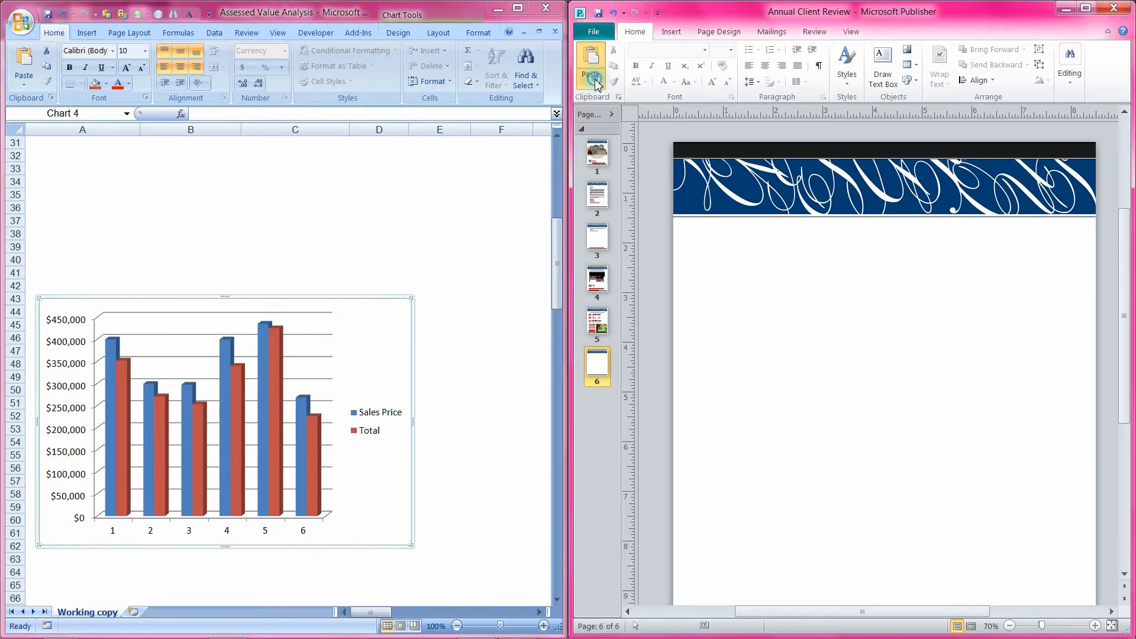
click(590, 80)
click(605, 128)
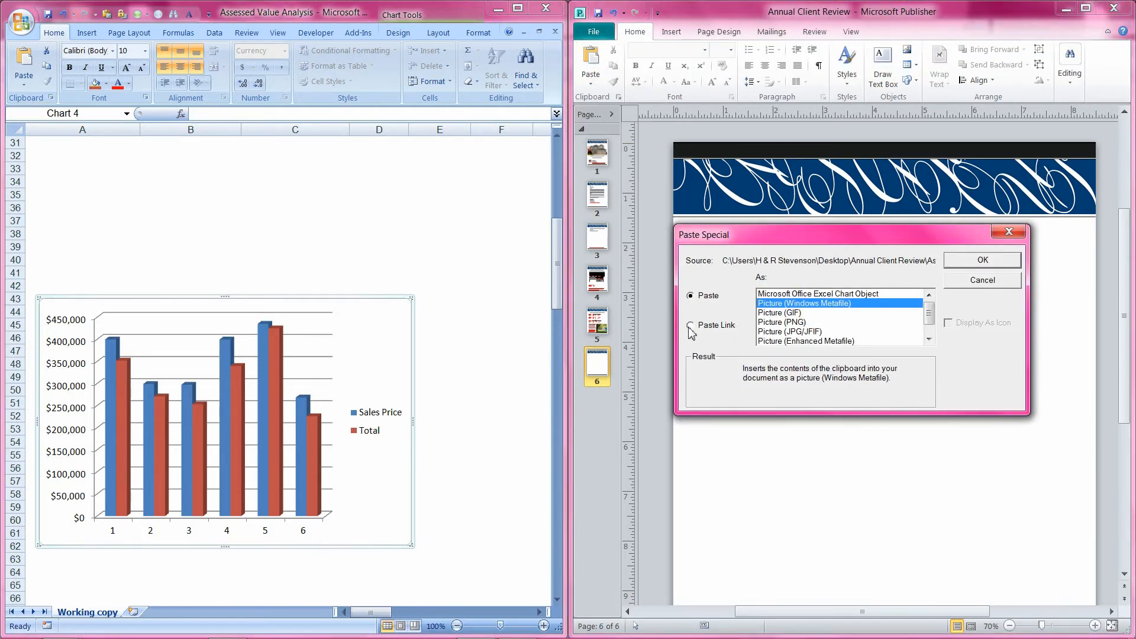
click(690, 326)
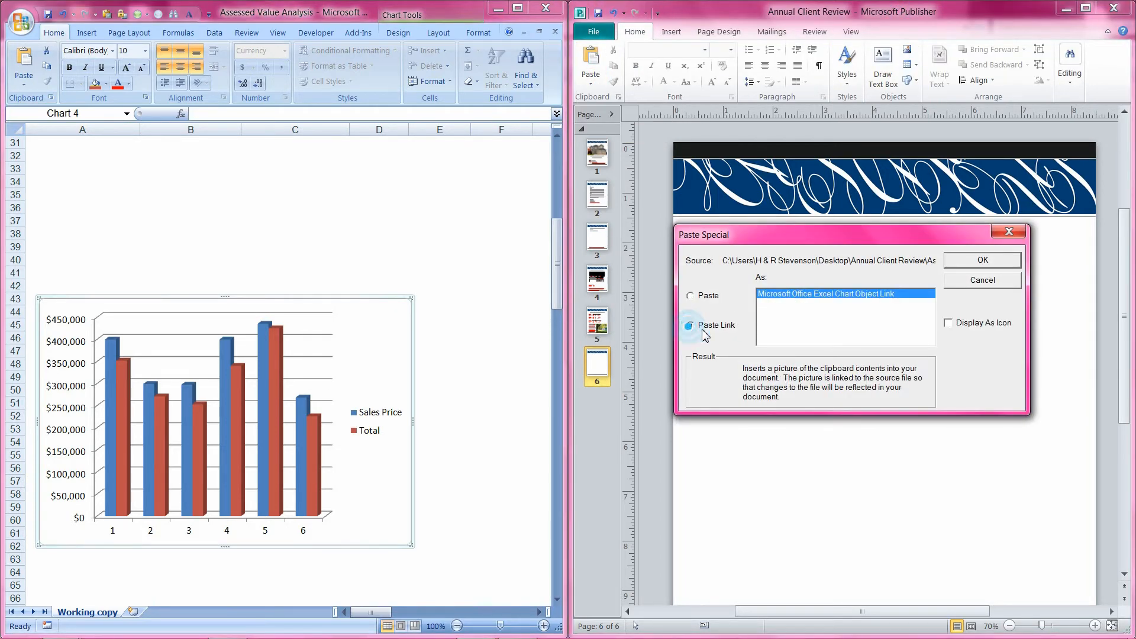
click(968, 261)
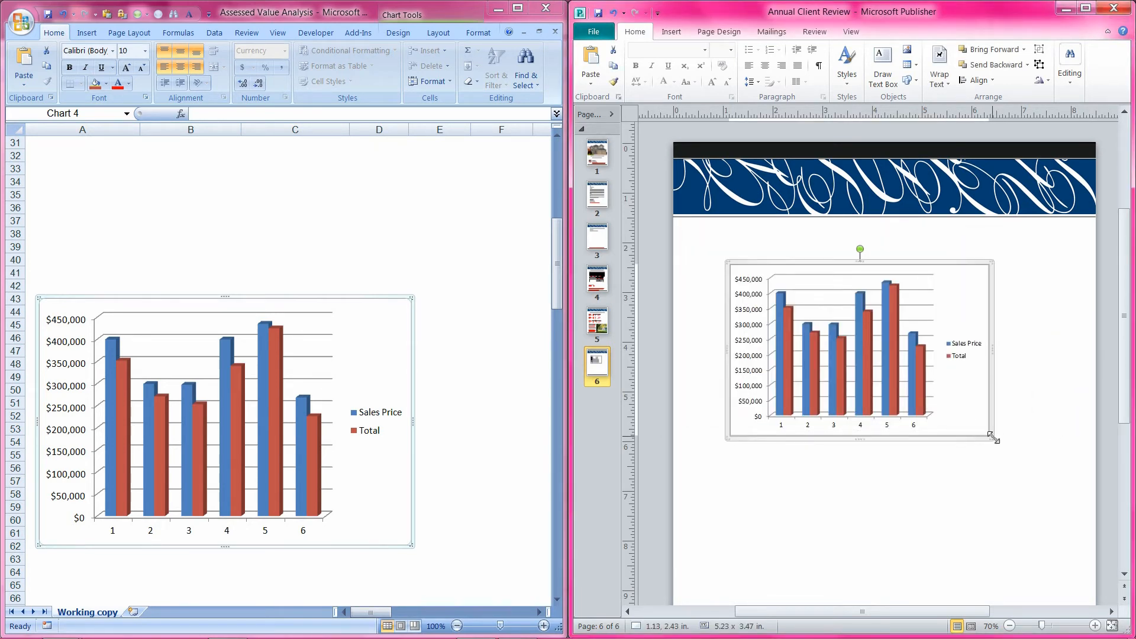
Enlarge the linked chart on page 6 to about 6.55 x 4.34 in and move it to about 1.06, 2.93 in
drag(992, 436, 1025, 480)
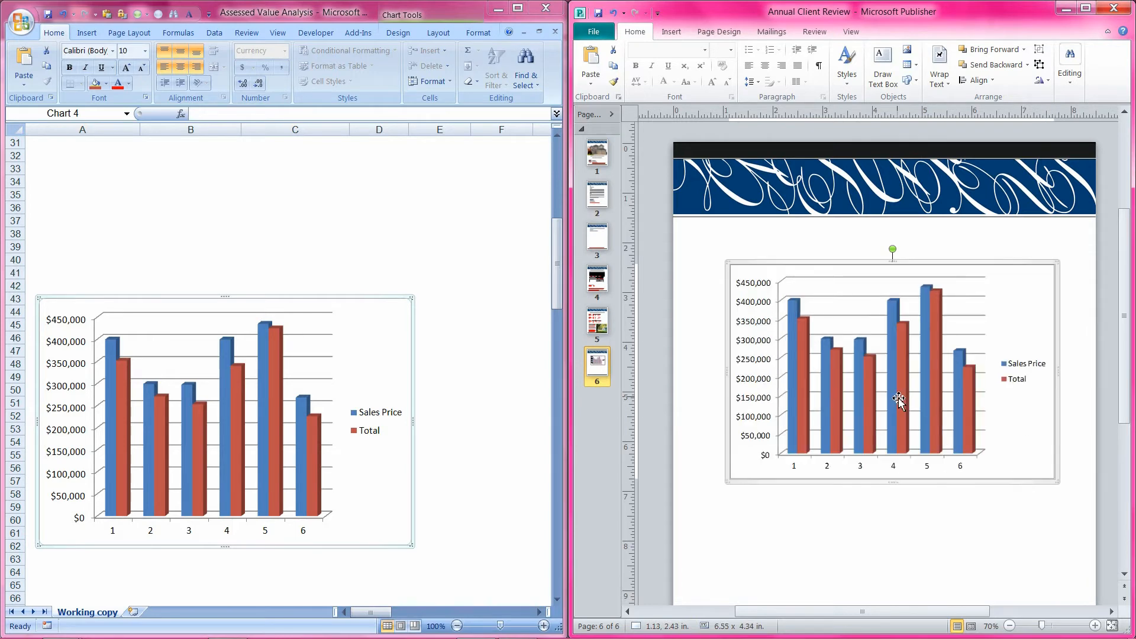
drag(897, 395, 893, 420)
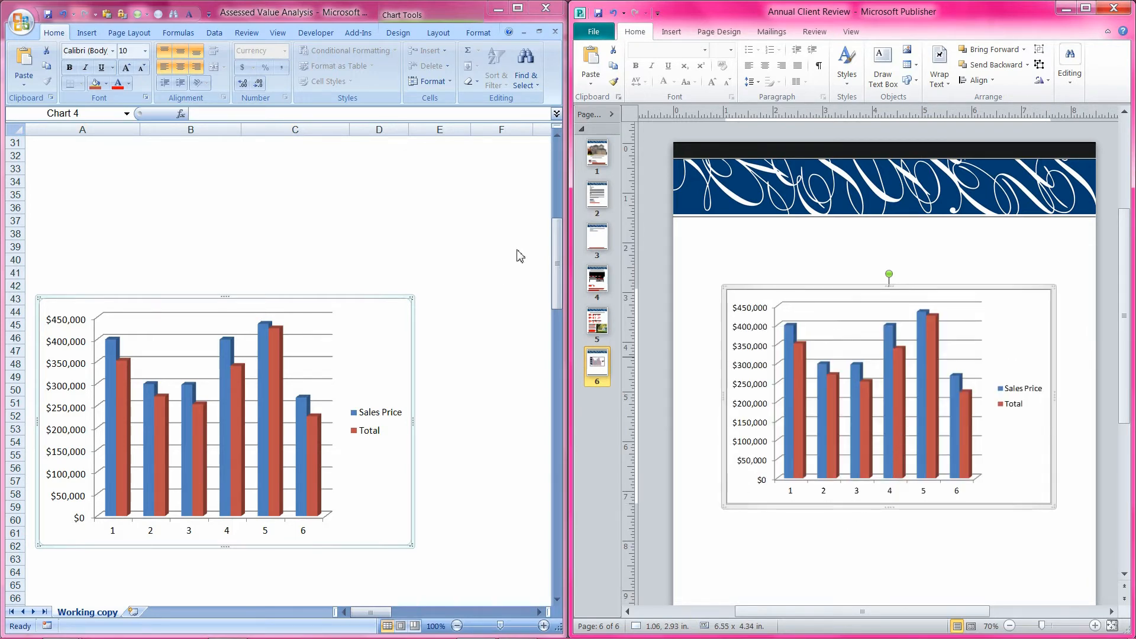
click(608, 338)
click(597, 365)
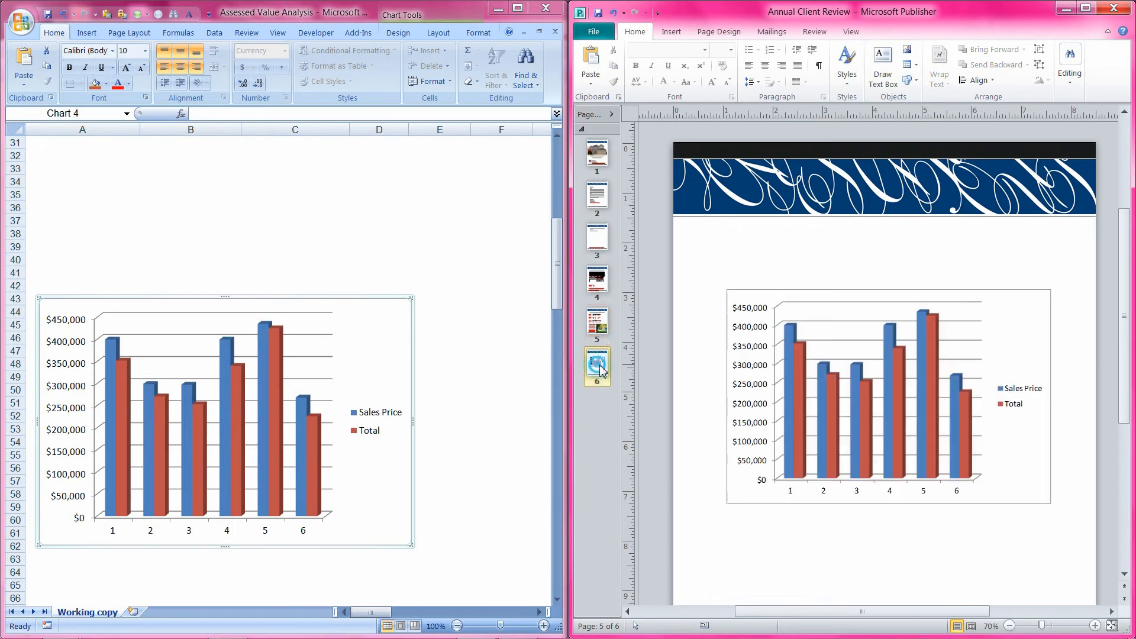
Set the second property's sales price in cell B7 of the workbook to 500,000 and check the column chart below
scroll(148, 222, up, 10)
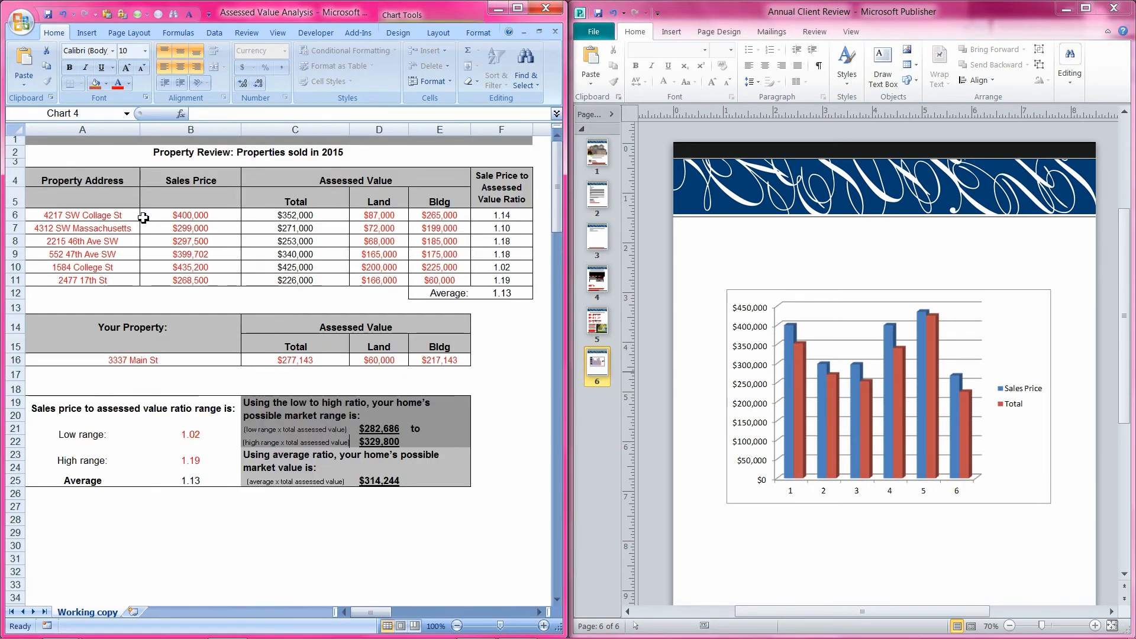
click(188, 220)
scroll(229, 318, down, 7)
scroll(229, 319, down, 5)
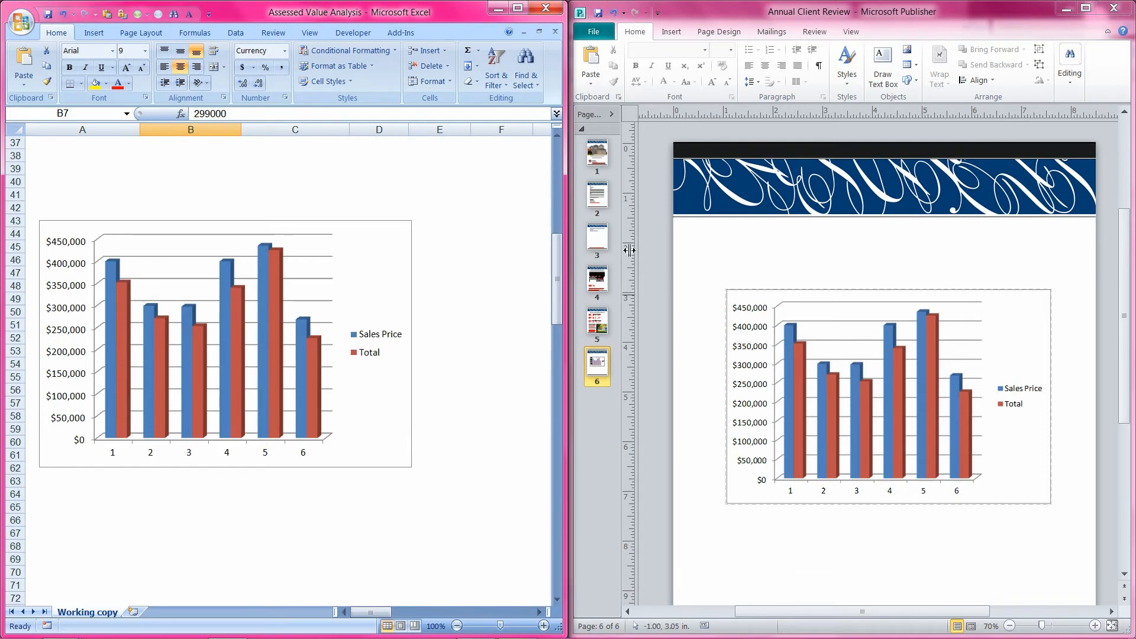
scroll(237, 236, up, 12)
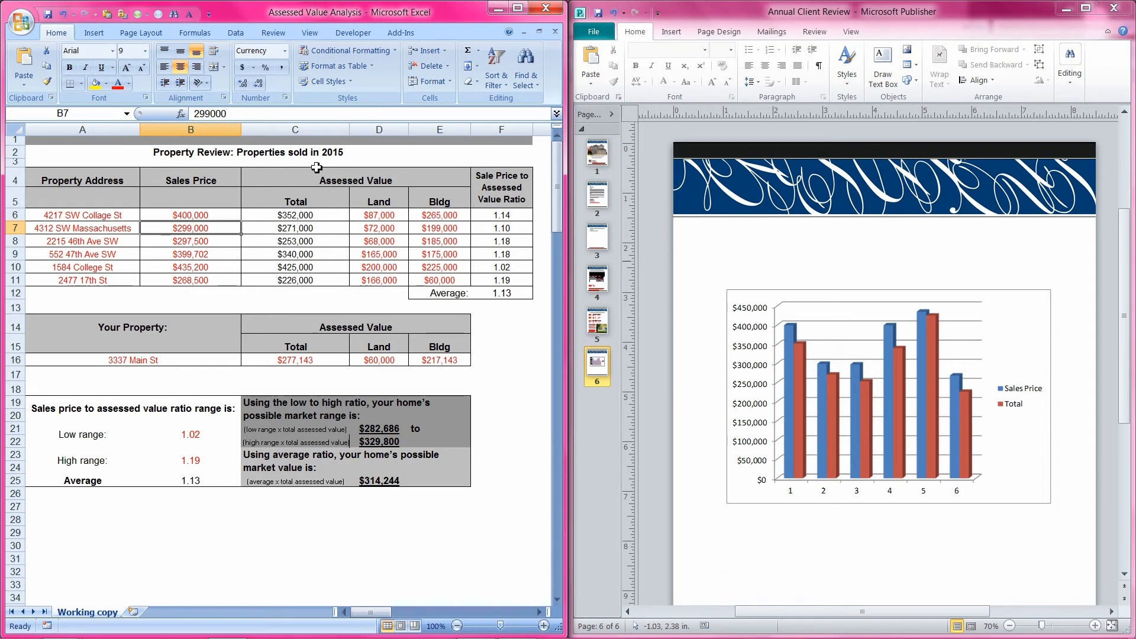
text(500000)
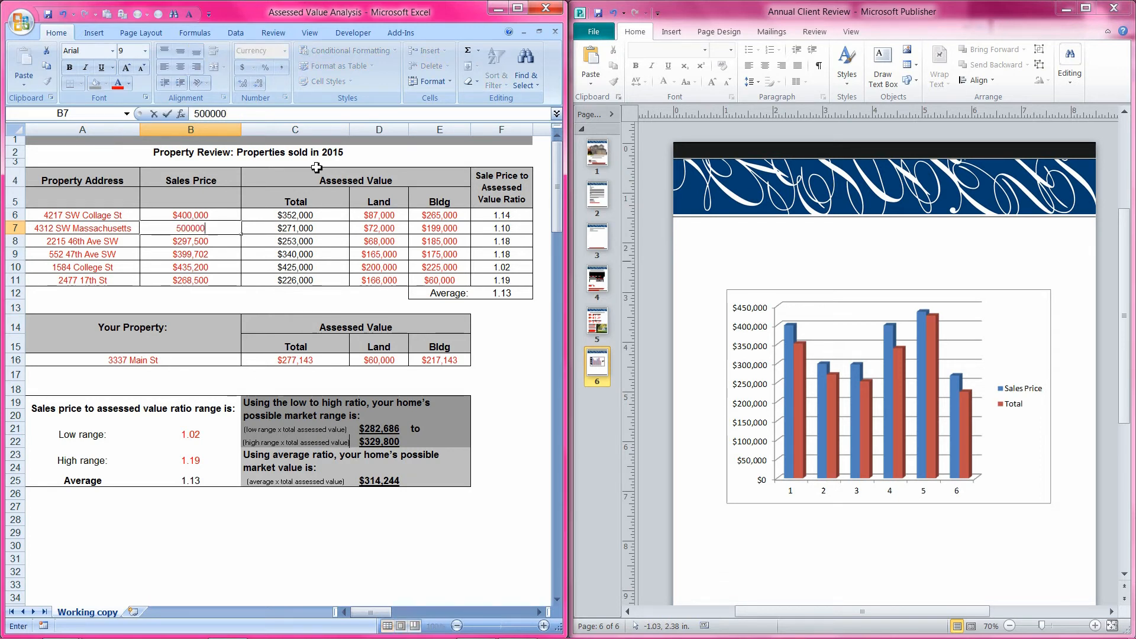
key(Return)
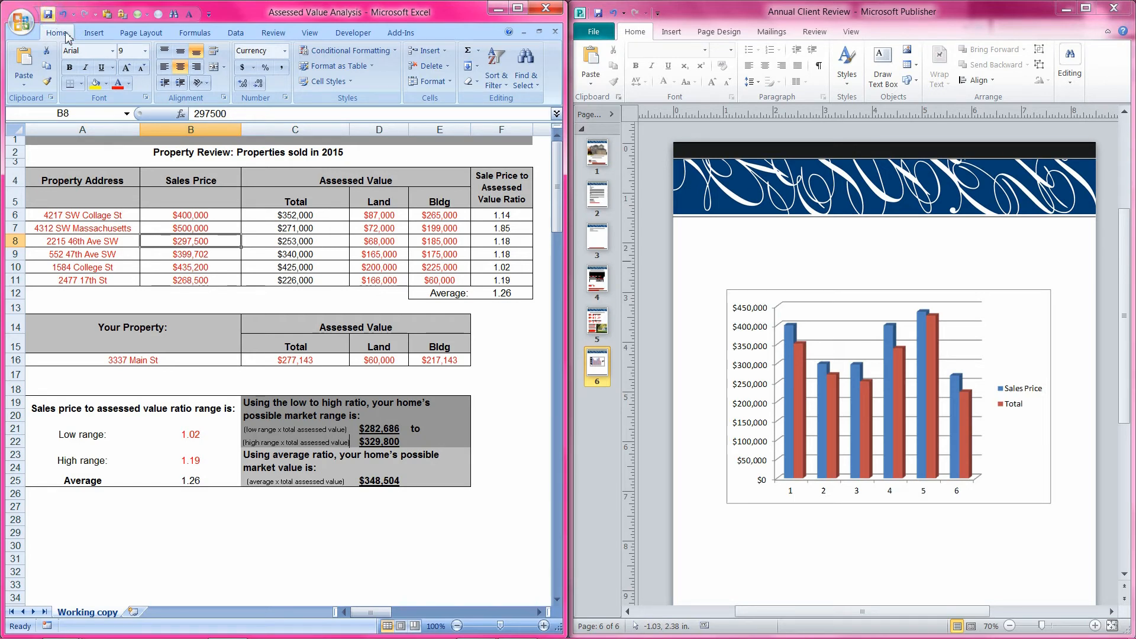
click(185, 534)
scroll(216, 529, down, 11)
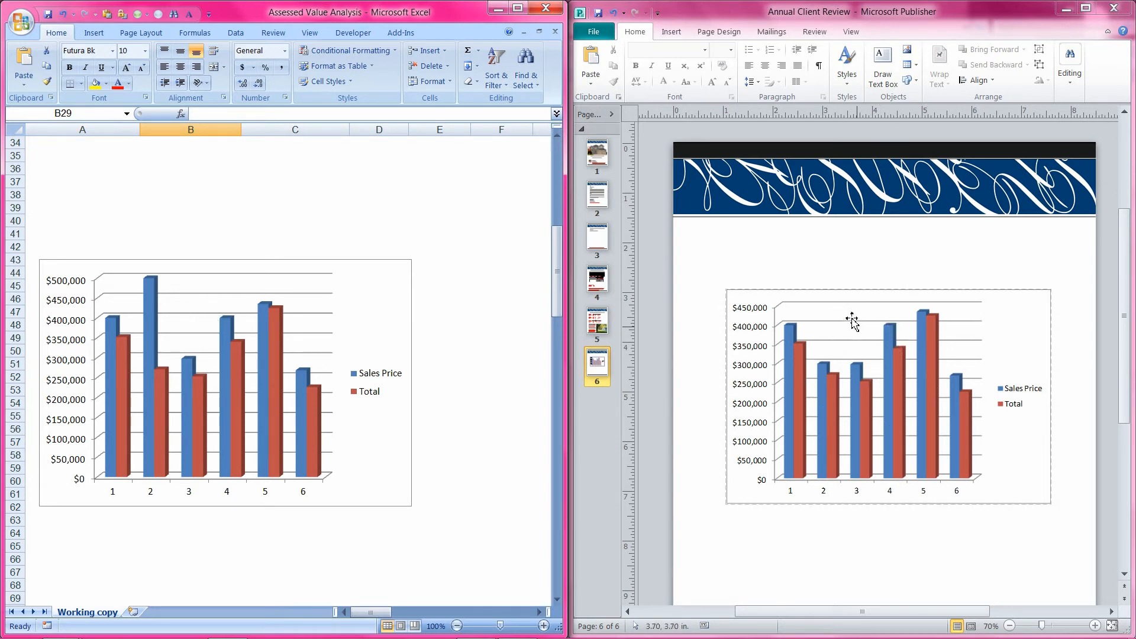
Save the Annual Client Review publication and close both it and the Assessed Value Analysis workbook
click(598, 13)
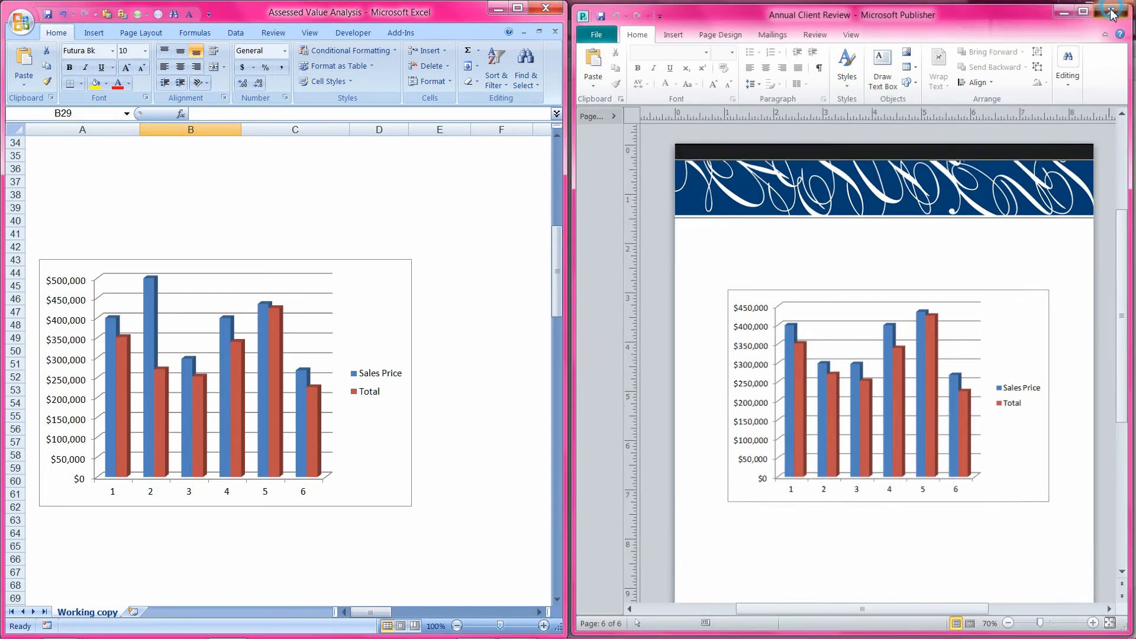
click(1112, 13)
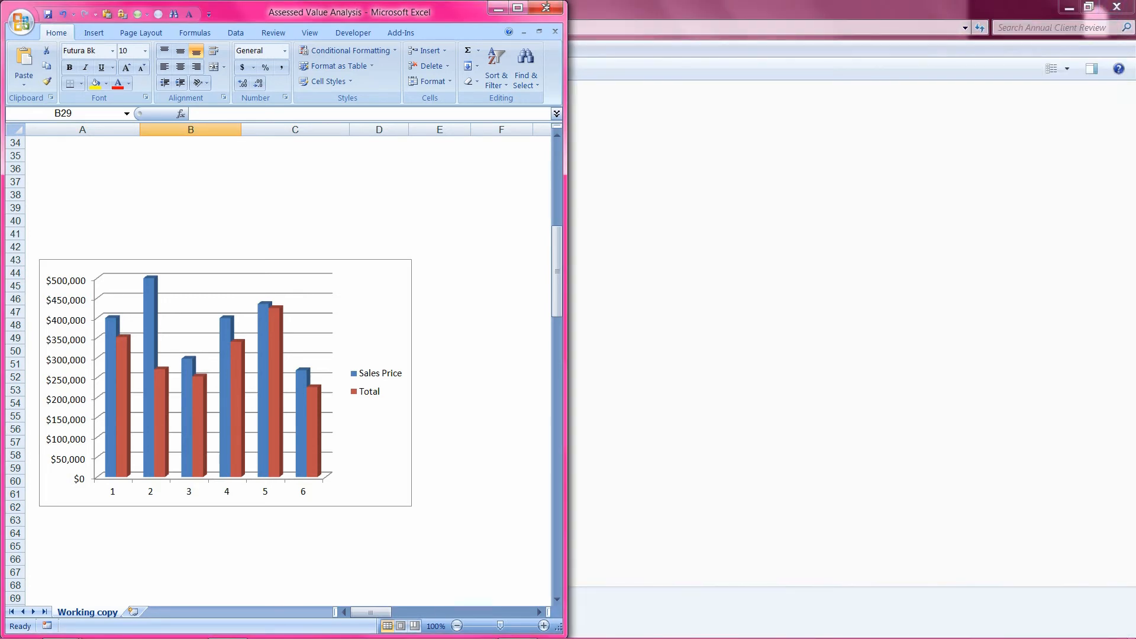
click(548, 8)
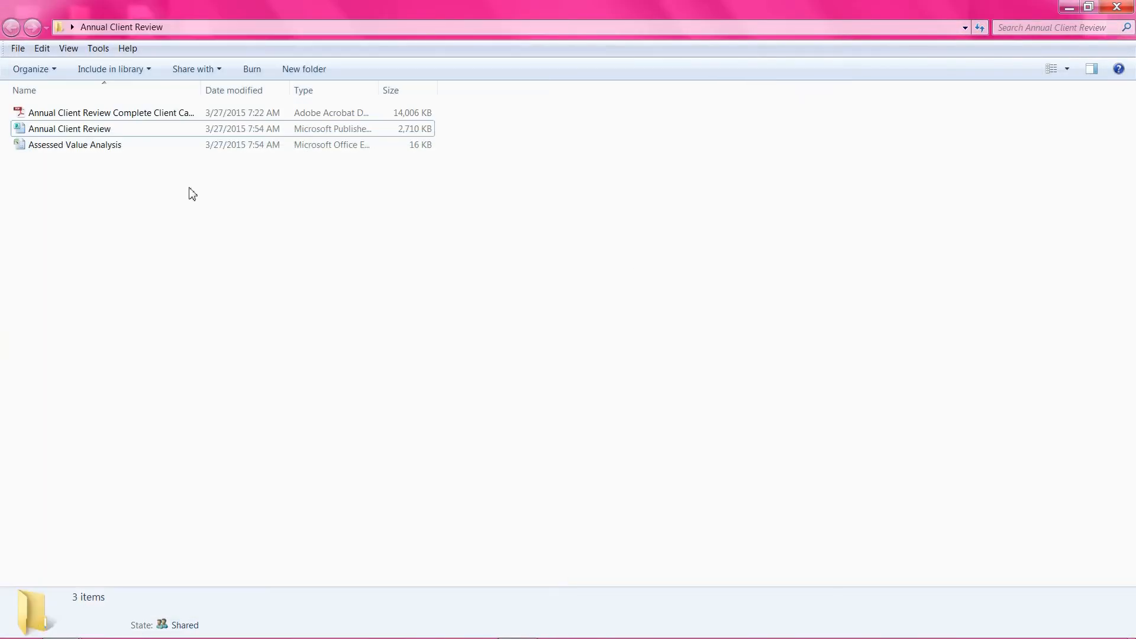
Reopen the Annual Client Review publication from its folder with links updated and check pages 6, 5 and 4
double_click(70, 128)
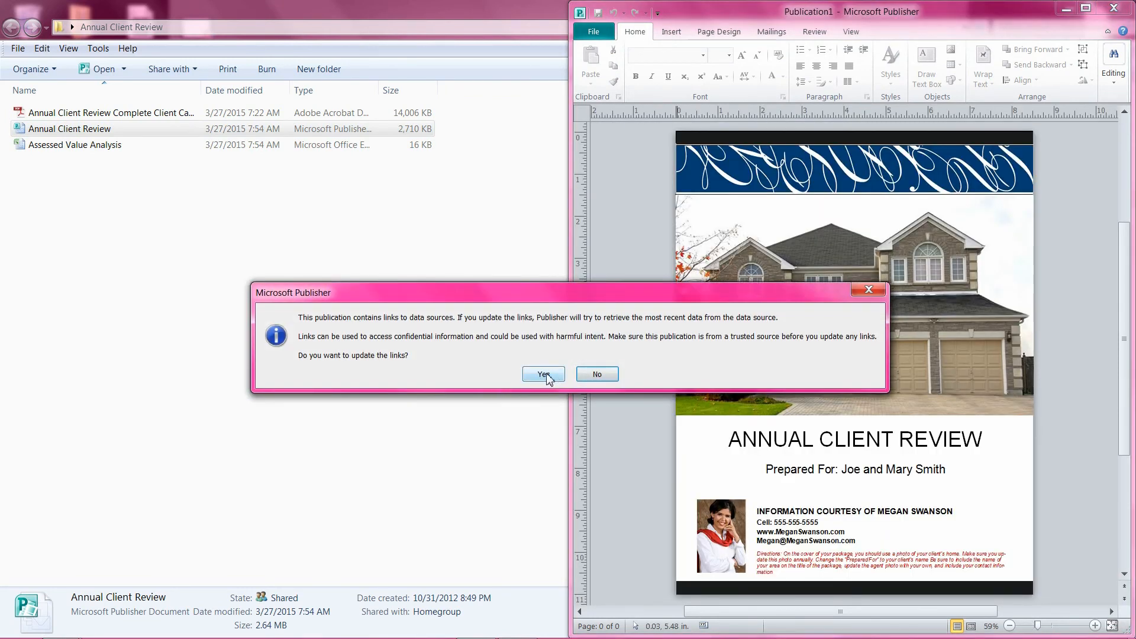
click(542, 374)
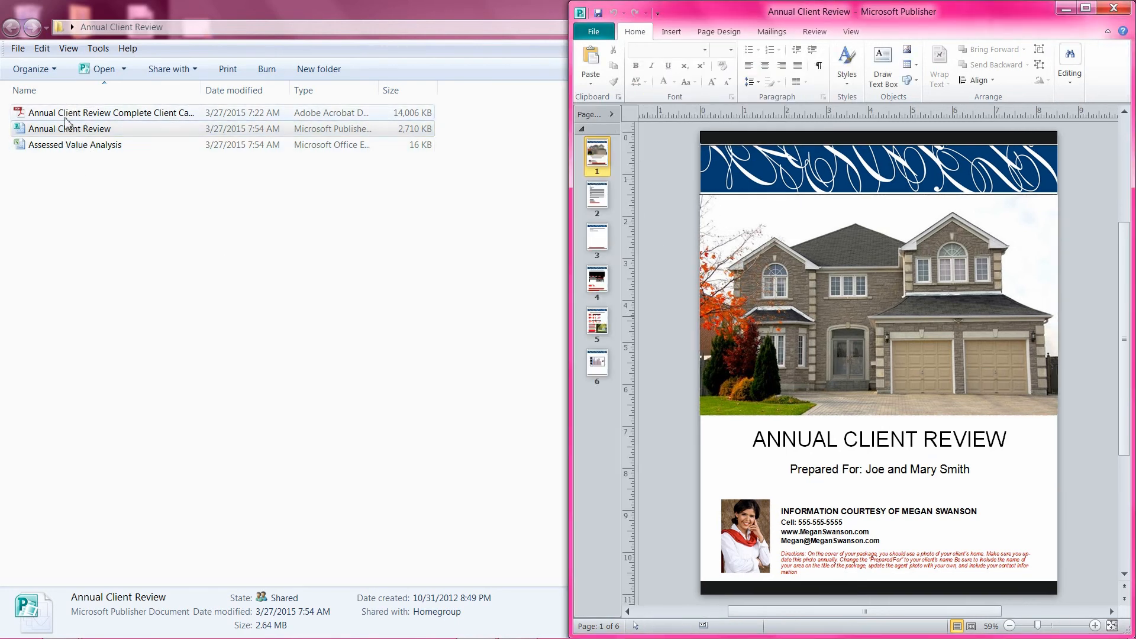
click(597, 364)
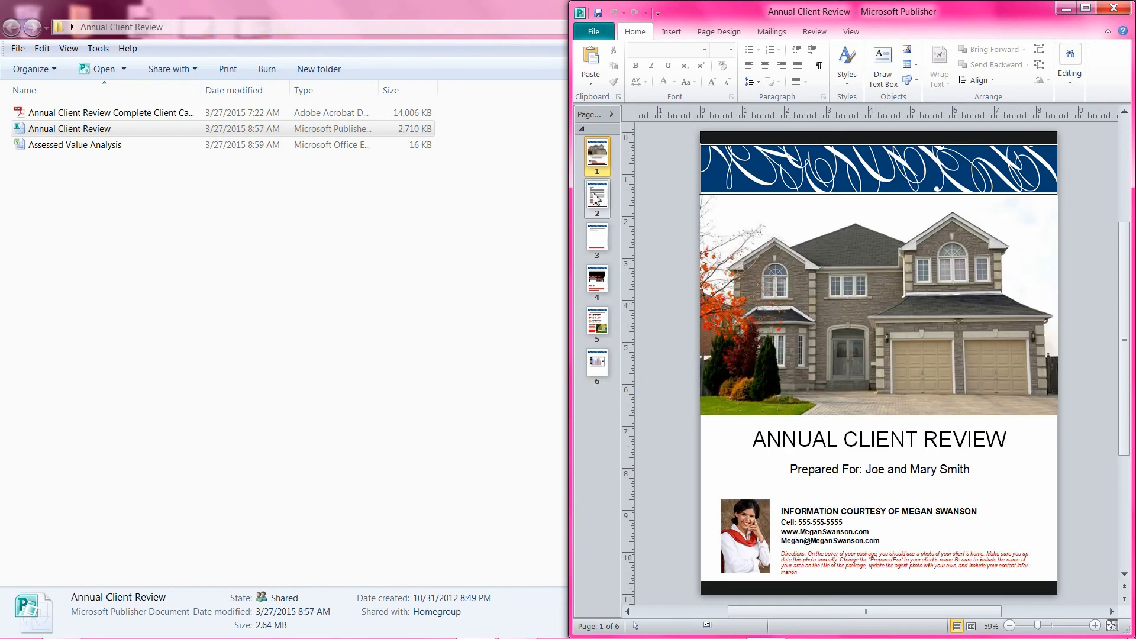
click(597, 323)
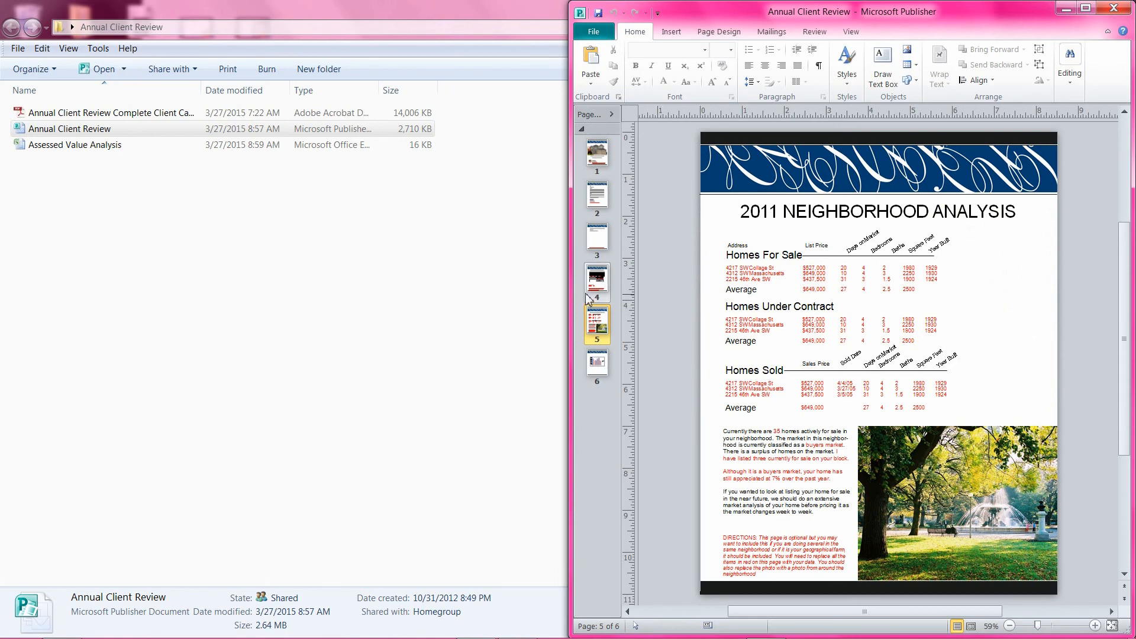
click(597, 281)
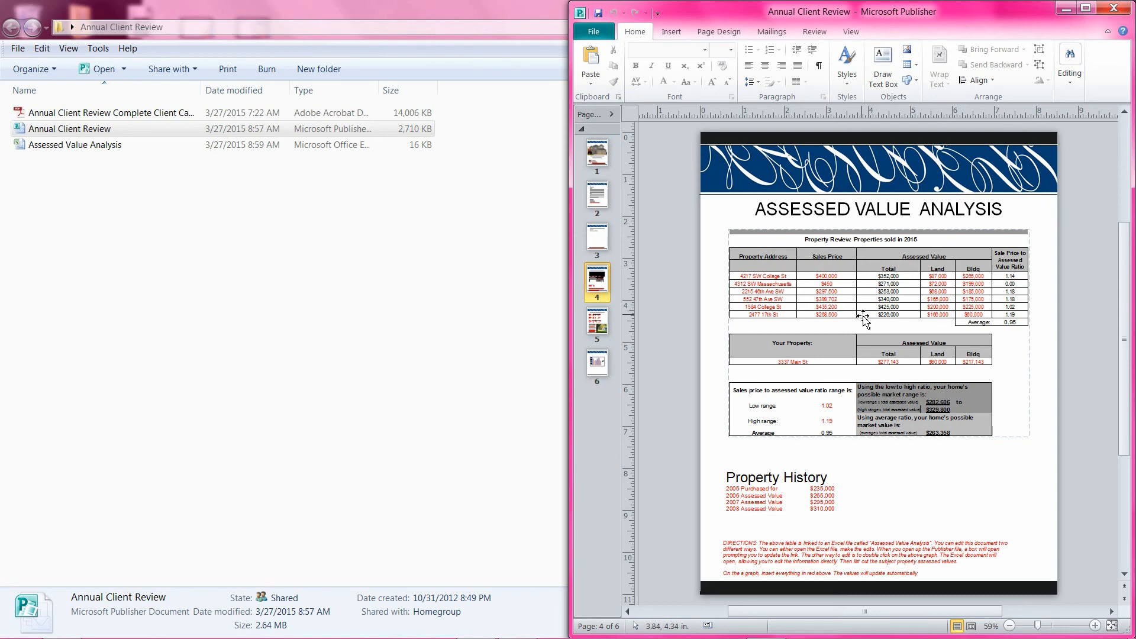
Open the source workbook from the linked table on page 4 and set the second property's sales price in cell B7 to 450,000
double_click(868, 320)
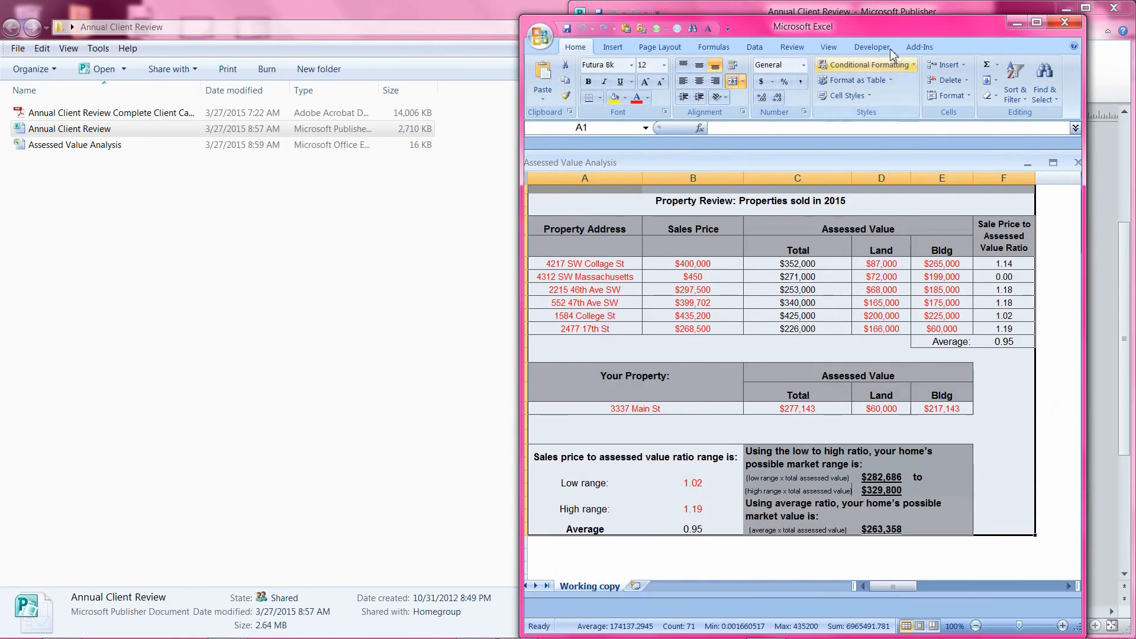
drag(881, 30, 2, 77)
click(161, 261)
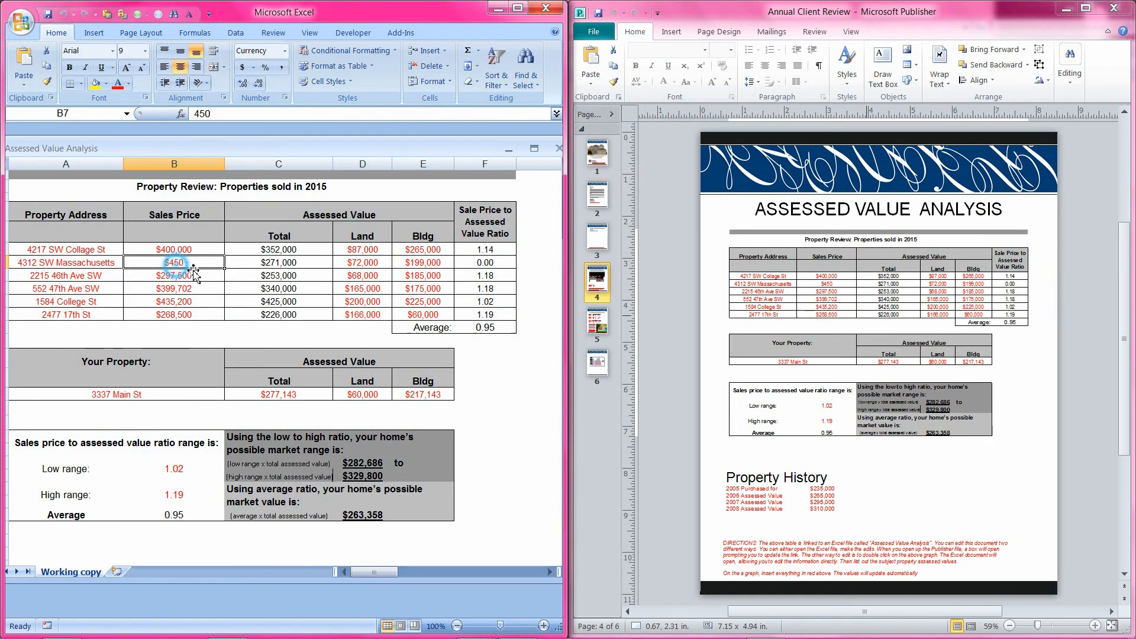
text(45)
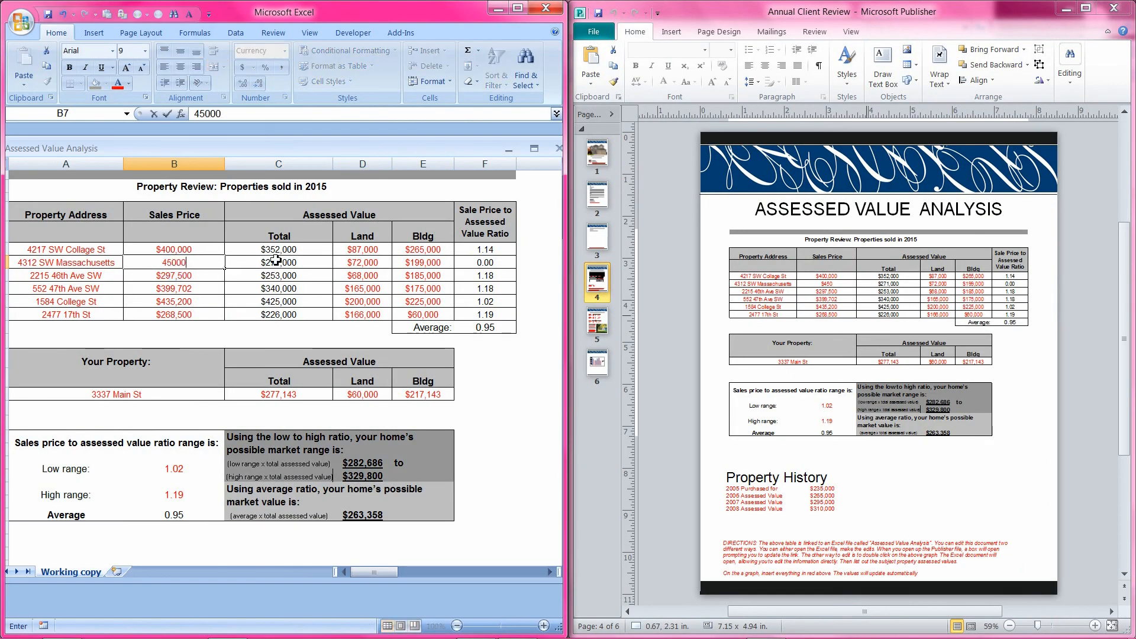
text(0,000)
key(Return)
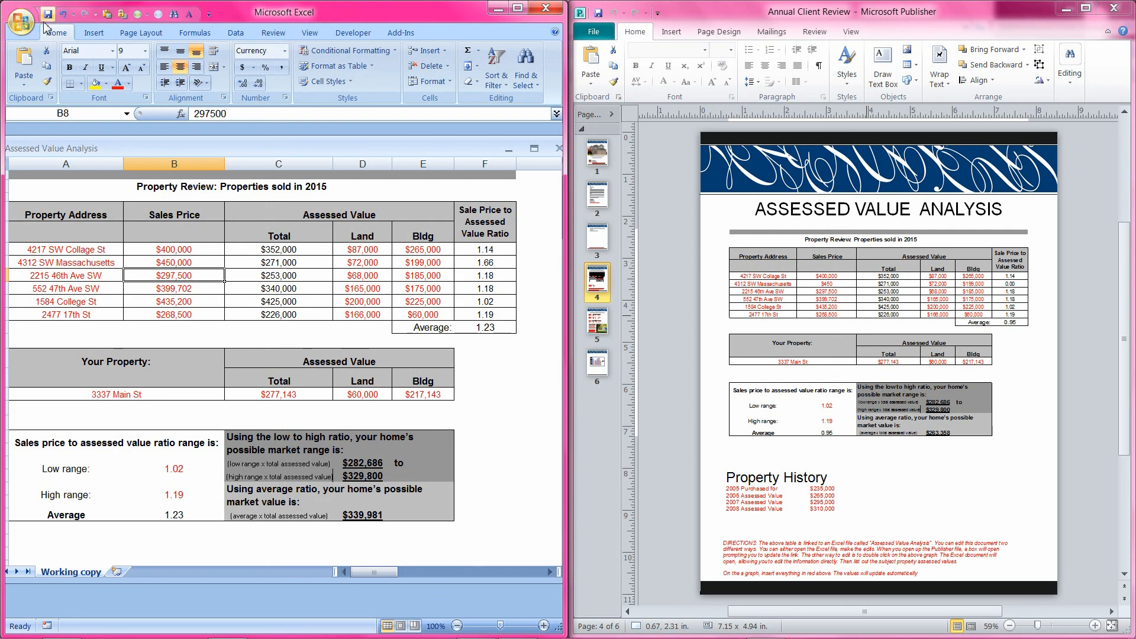
Save and close the Assessed Value Analysis workbook, and save the Annual Client Review publication with the updated table
click(553, 7)
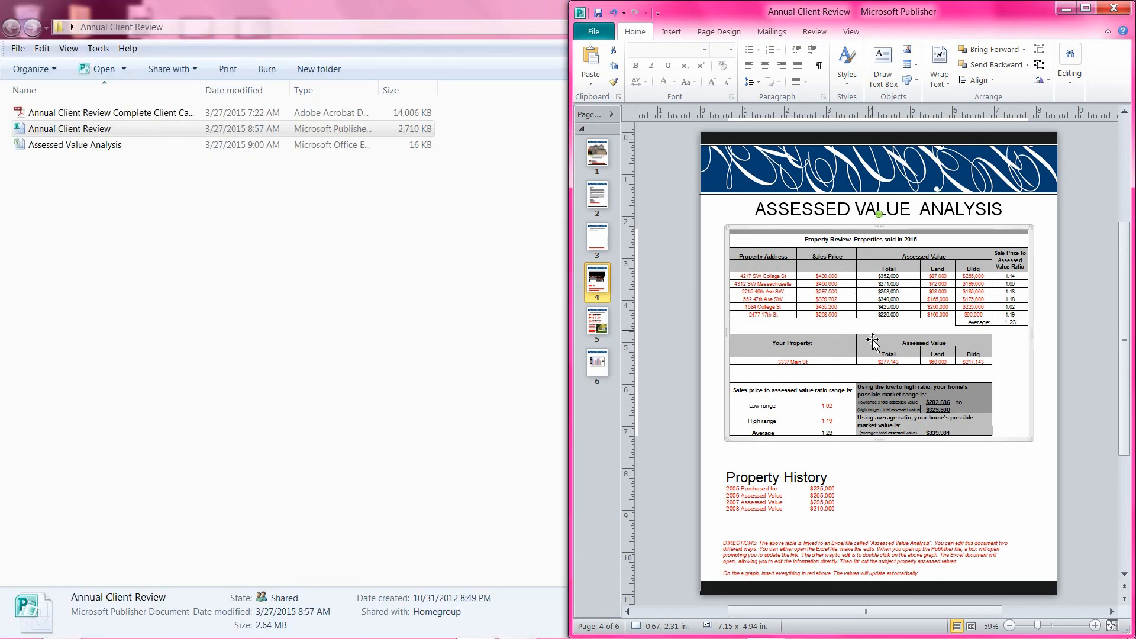
click(600, 14)
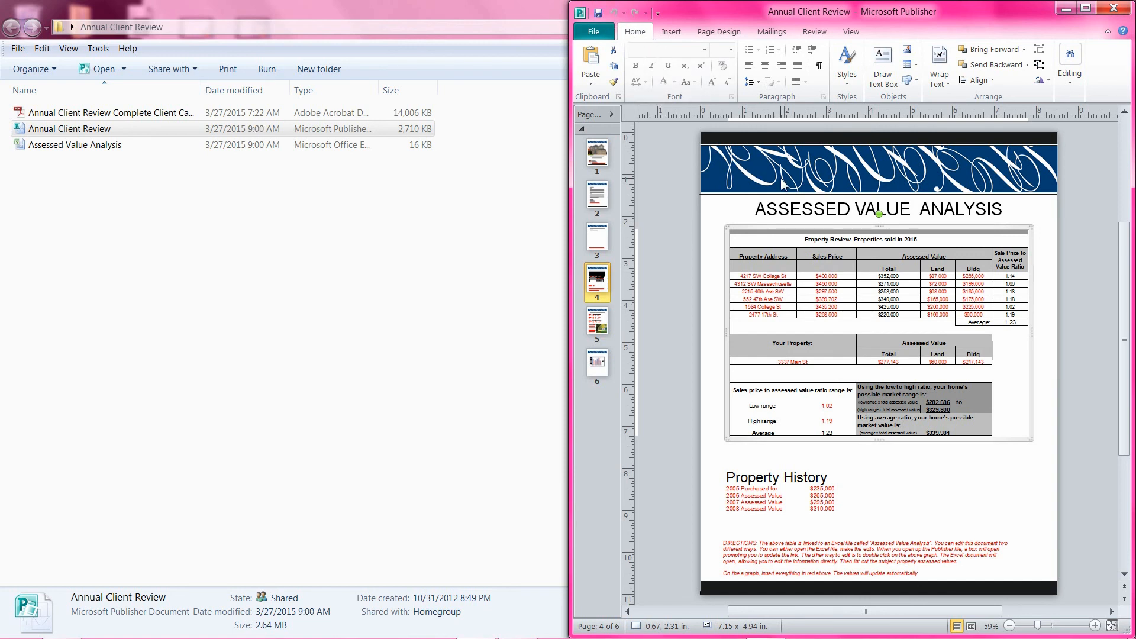